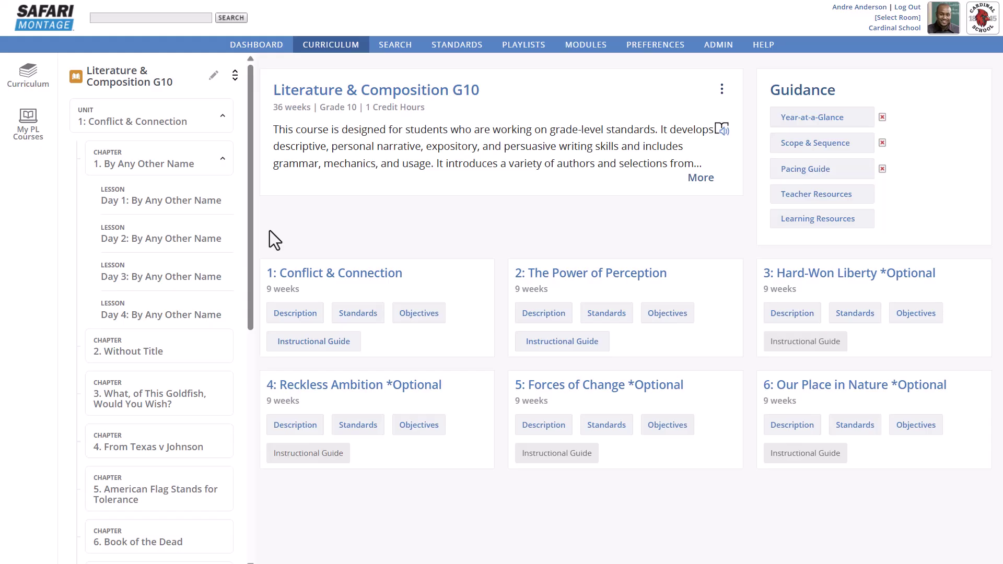
Open the Day 1: By Any Other Name lesson in Literature & Composition G10 and play its district playlist.
left_click(201, 203)
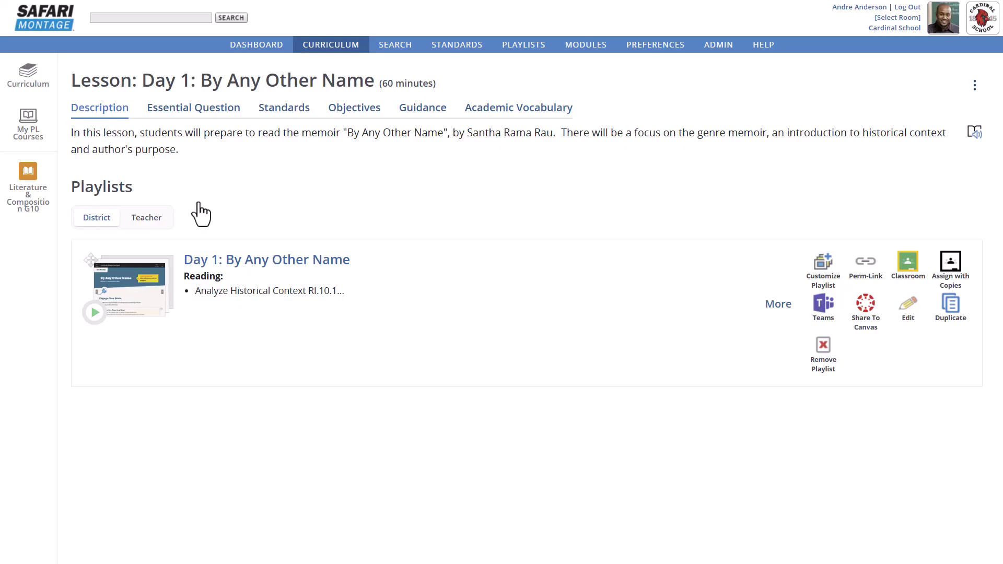
left_click(96, 314)
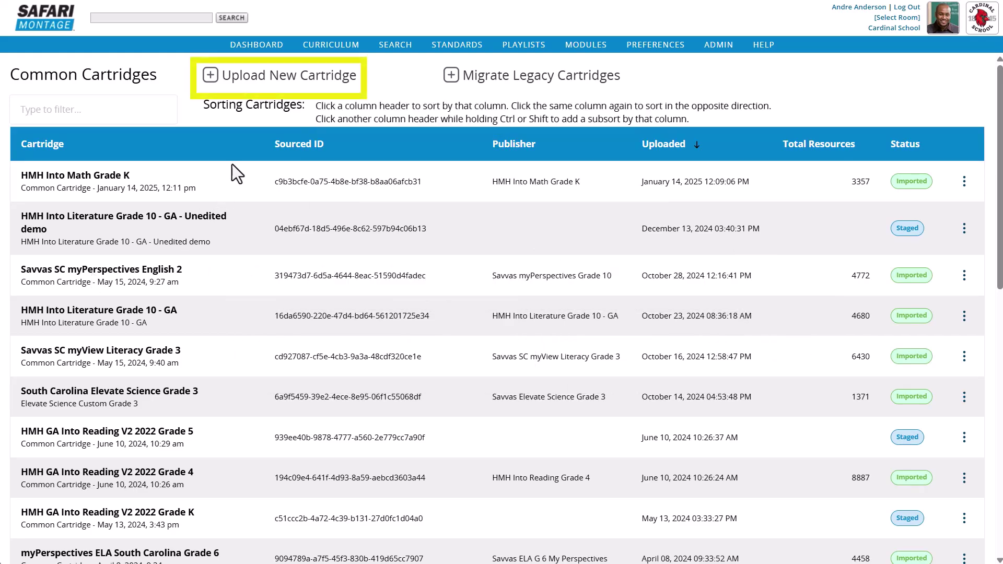
Upload a new common cartridge file and finish the upload dialog.
left_click(260, 79)
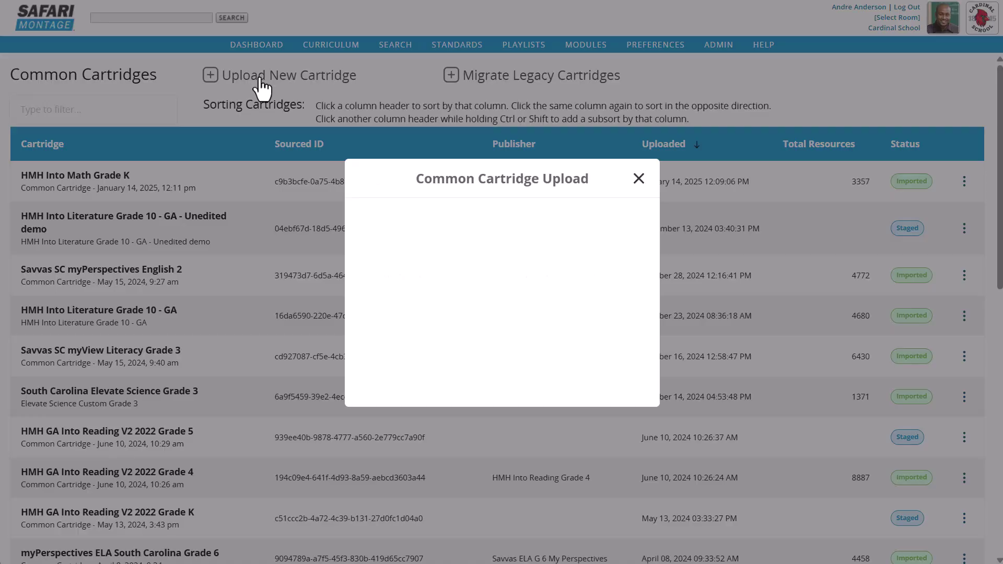
left_click_drag(867, 180, 542, 259)
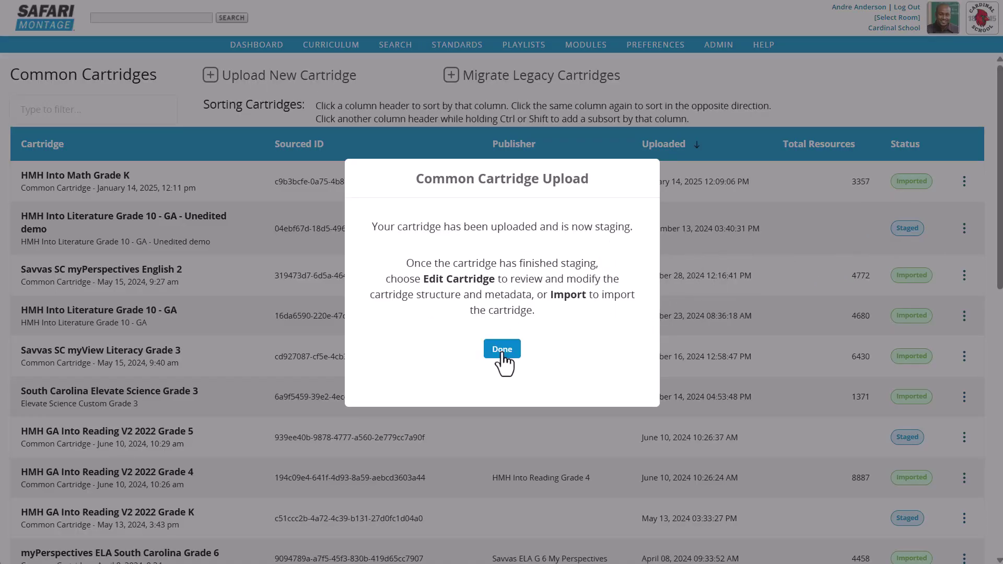
left_click(501, 350)
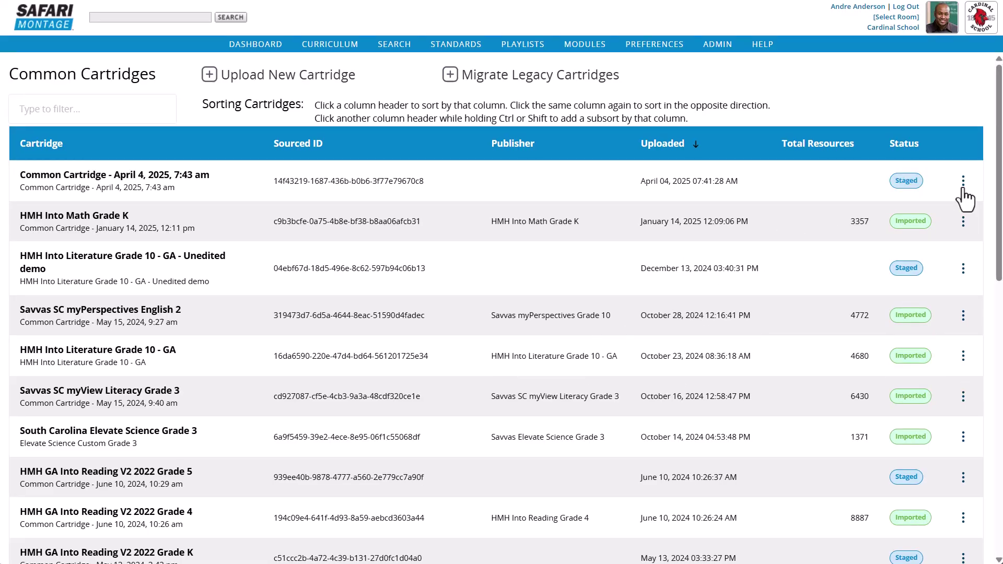
Import the staged Common Cartridge - April 4, 2025, 7:43 am with Create Course enabled.
left_click(963, 185)
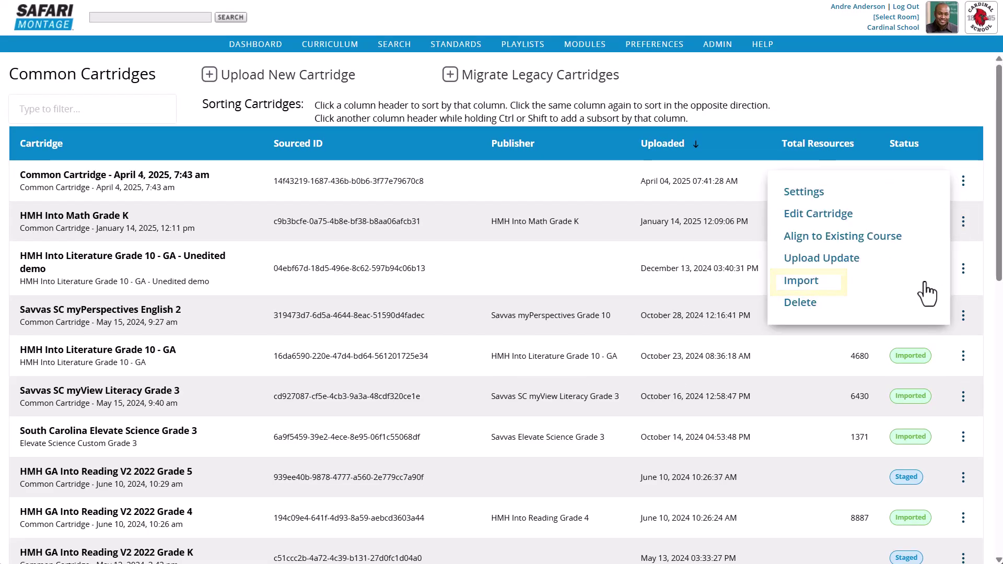
left_click(857, 285)
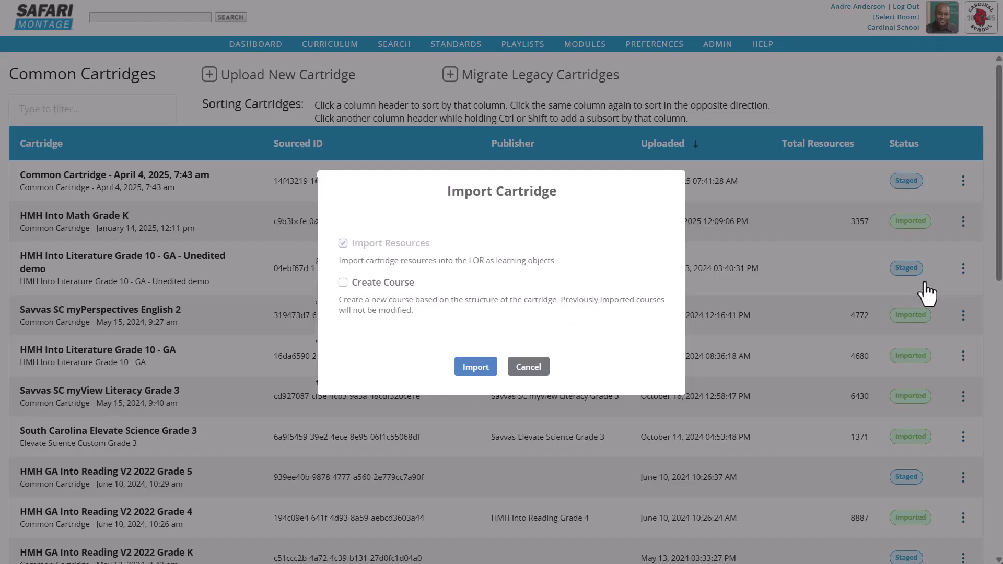
left_click(343, 285)
left_click(475, 368)
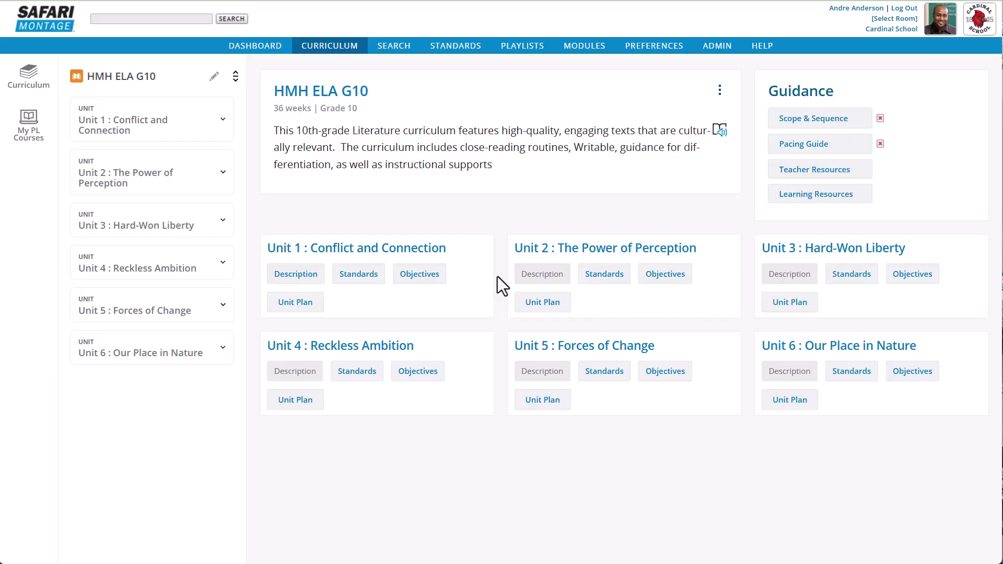
Expand Unit 1: Conflict and Connection and its Section 2: Analyze & Apply in the HMH ELA G10 course outline.
left_click(222, 128)
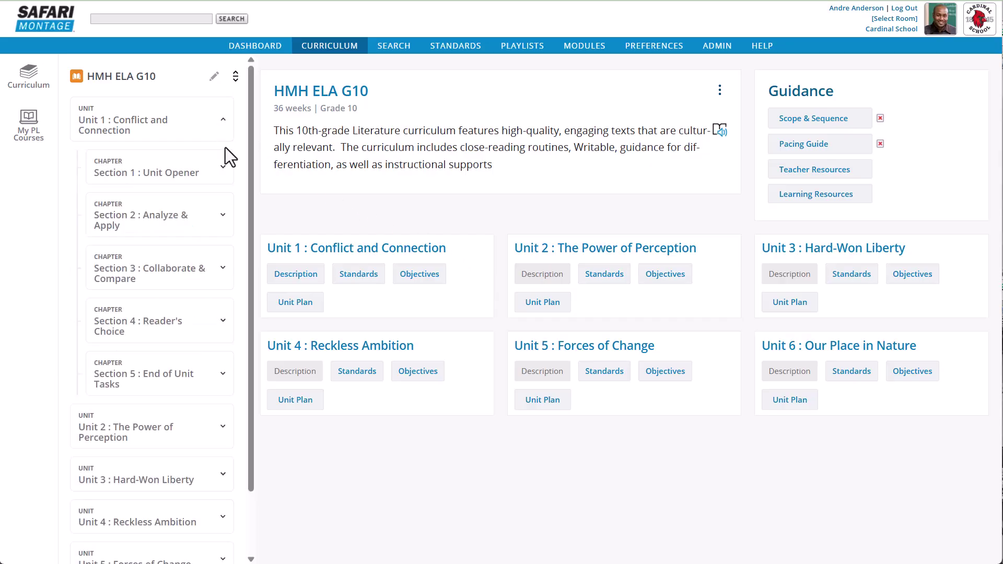
left_click(222, 226)
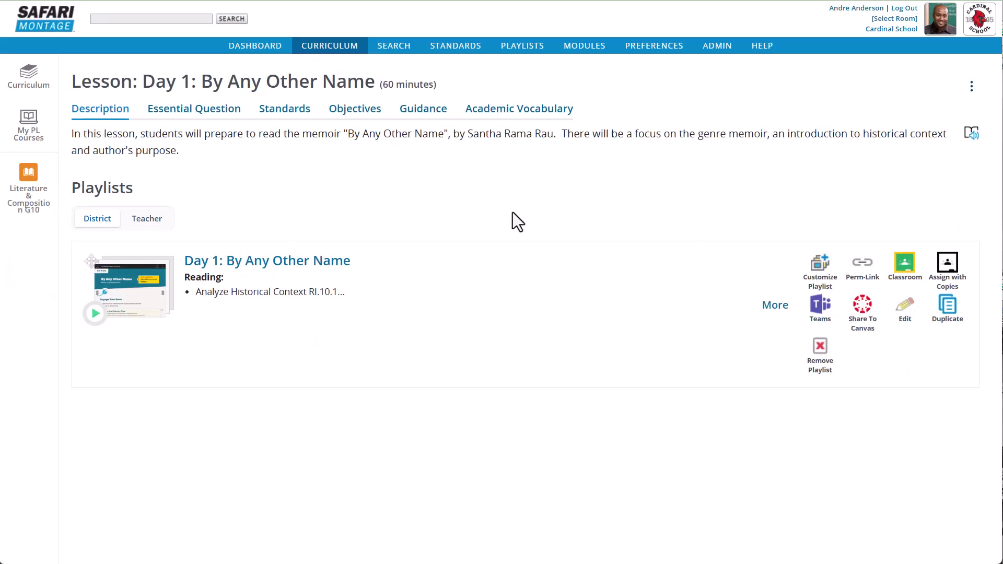
Review the lesson-level Teacher Resources and Learning Resources for Day 1: By Any Other Name, including the option to add more to each.
left_click(417, 112)
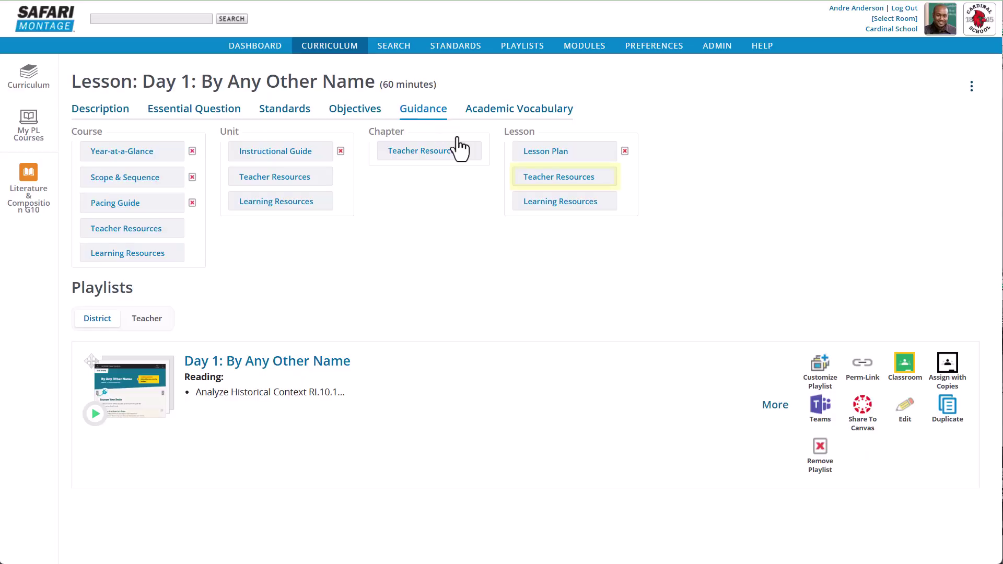
left_click(522, 178)
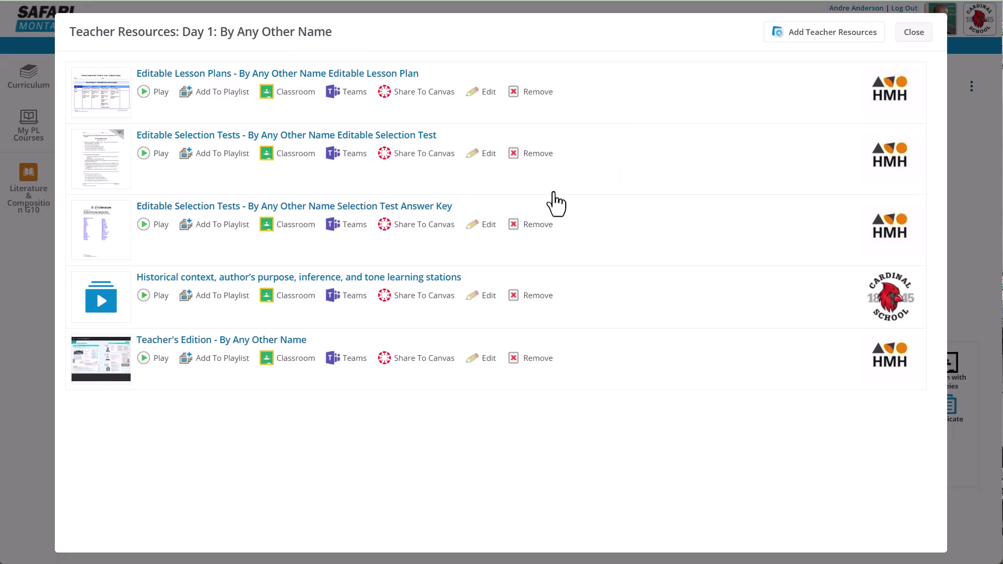
left_click(829, 41)
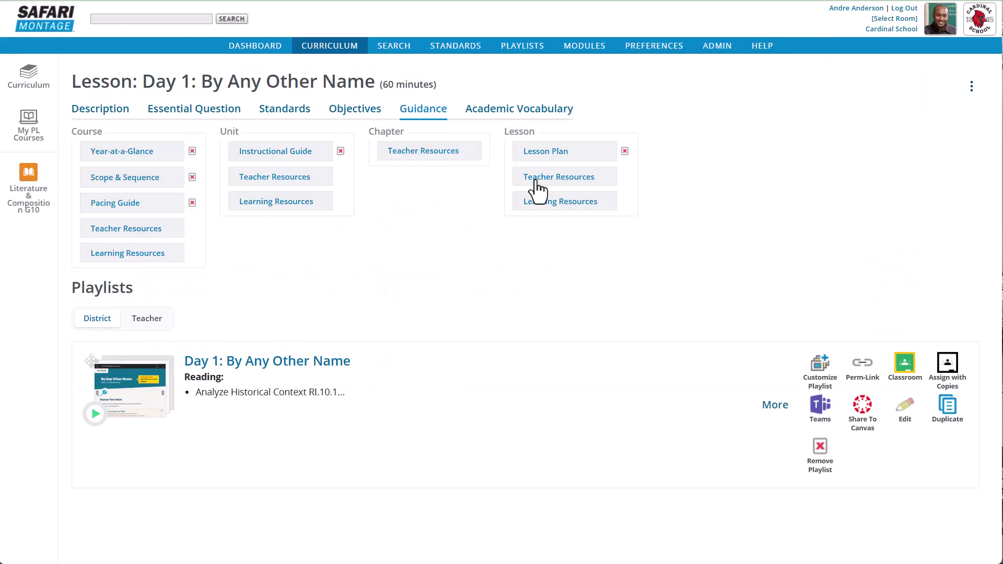
left_click(542, 194)
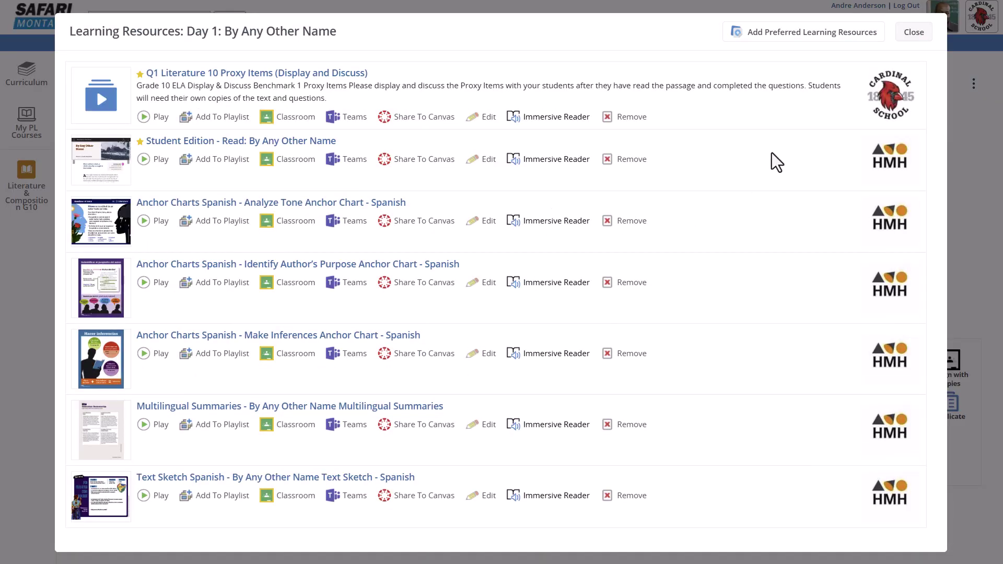
left_click(828, 41)
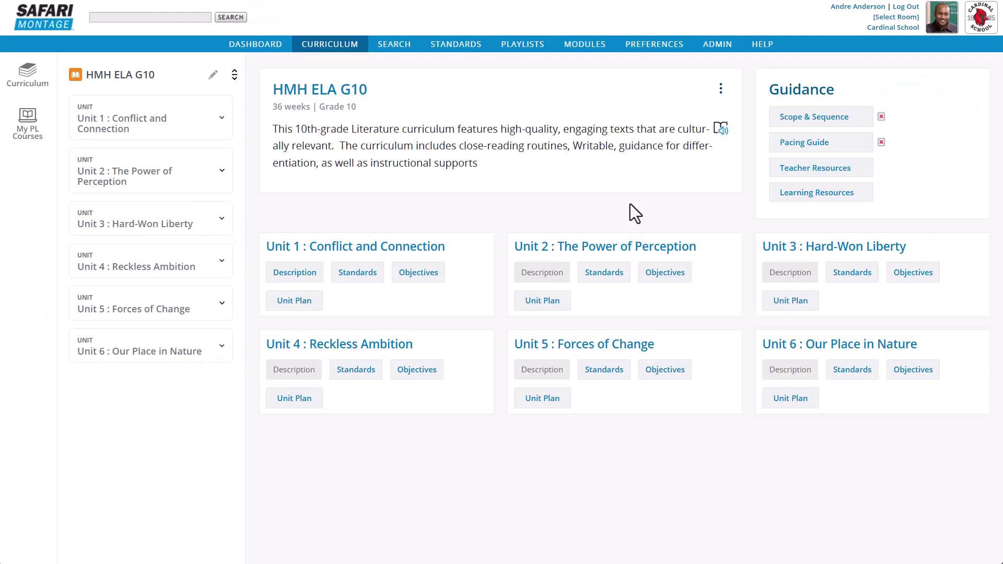
Open the HMH ELA G10 course page for editing and set its status to In Use.
left_click(721, 93)
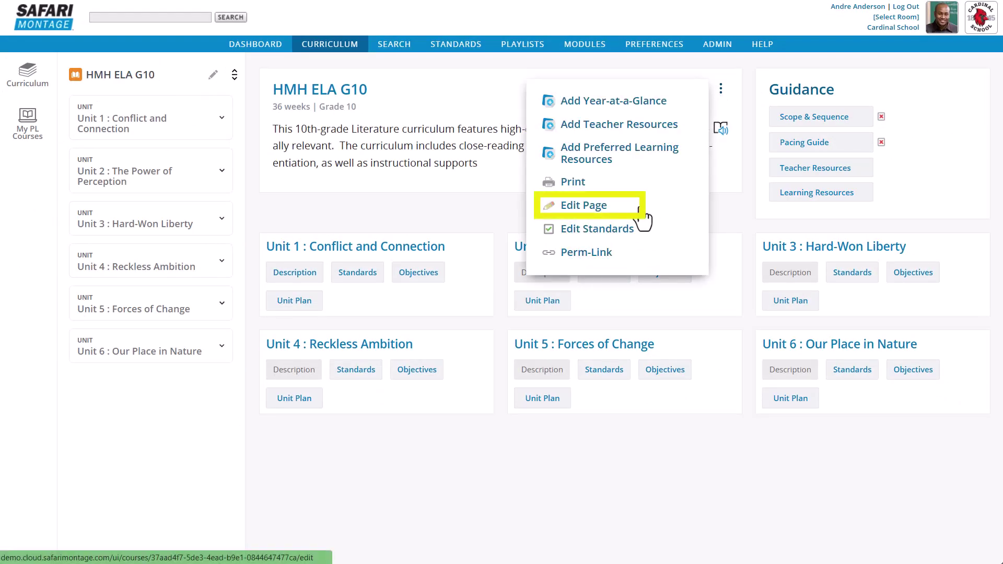
left_click(641, 213)
left_click(702, 388)
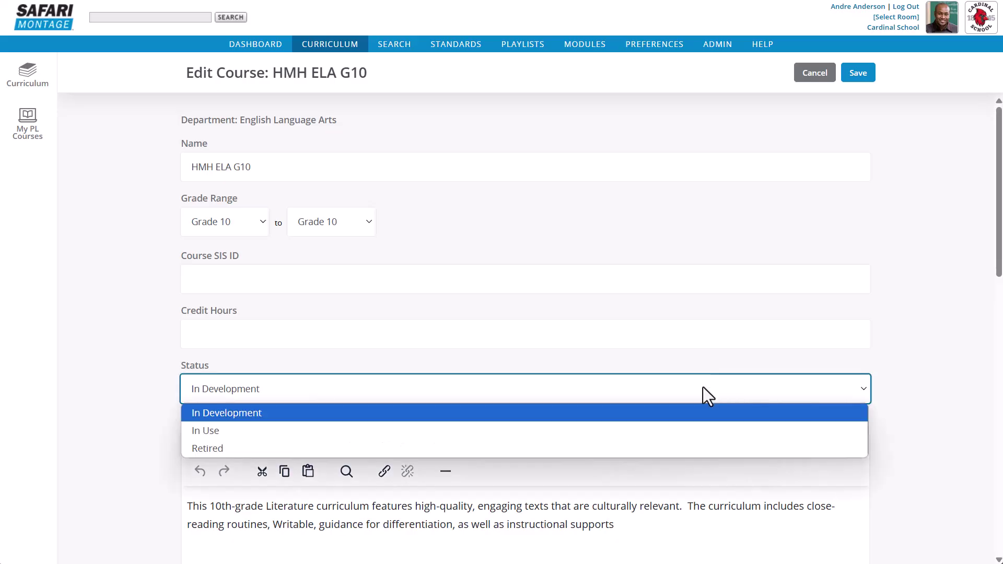
left_click(700, 431)
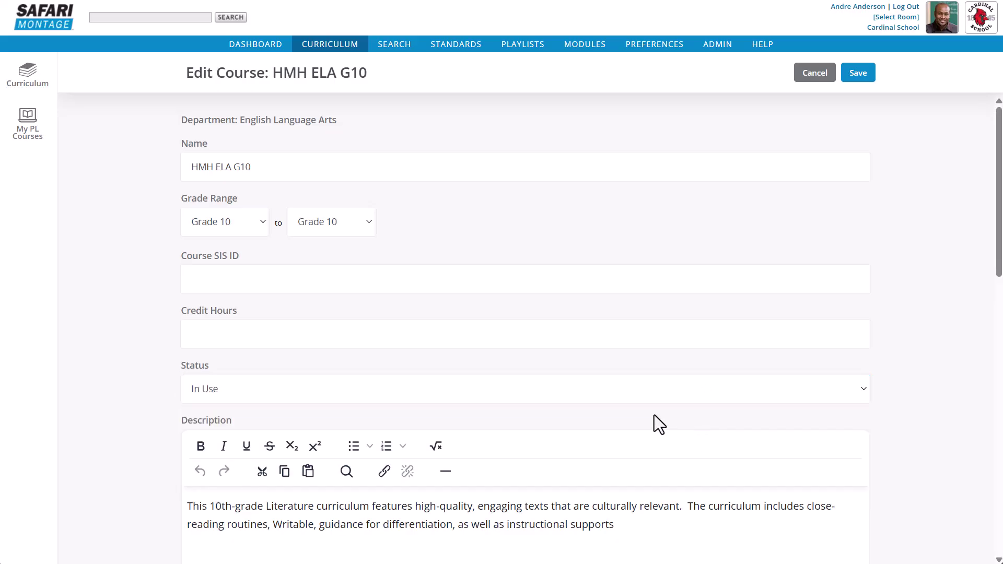
Set the Course SIS ID to HMHELAG10.
left_click(425, 284)
type("HM")
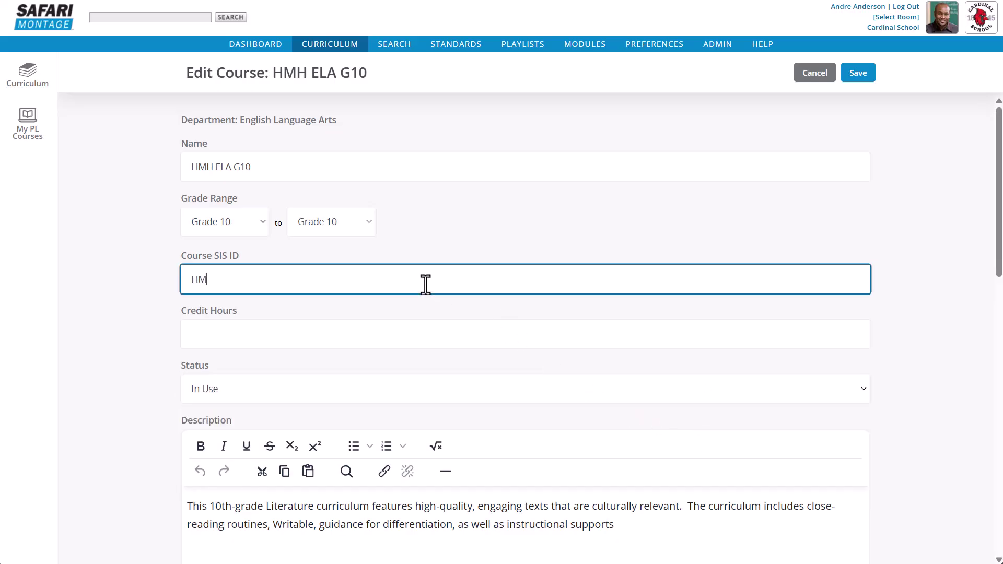
type("HELAG10")
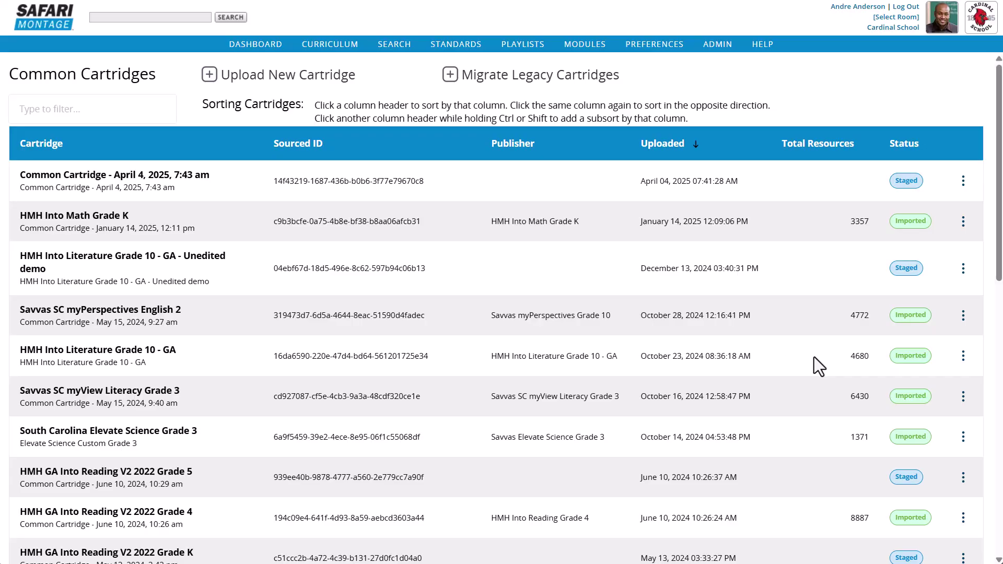
Start aligning the HMH Into Literature Grade 10 - GA cartridge to the existing English Language Arts course Literature & Composition G10.
left_click(963, 357)
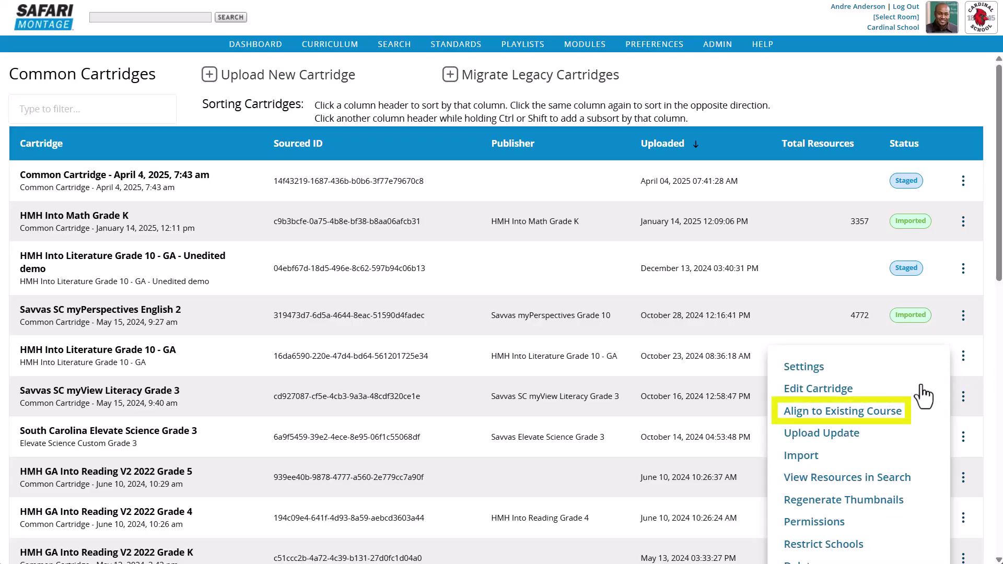
left_click(903, 414)
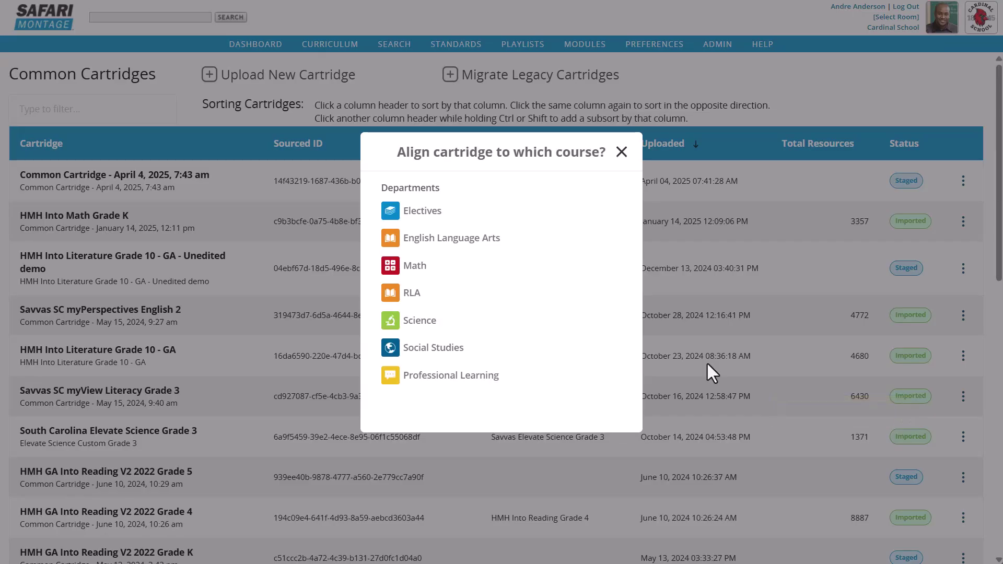
left_click(444, 251)
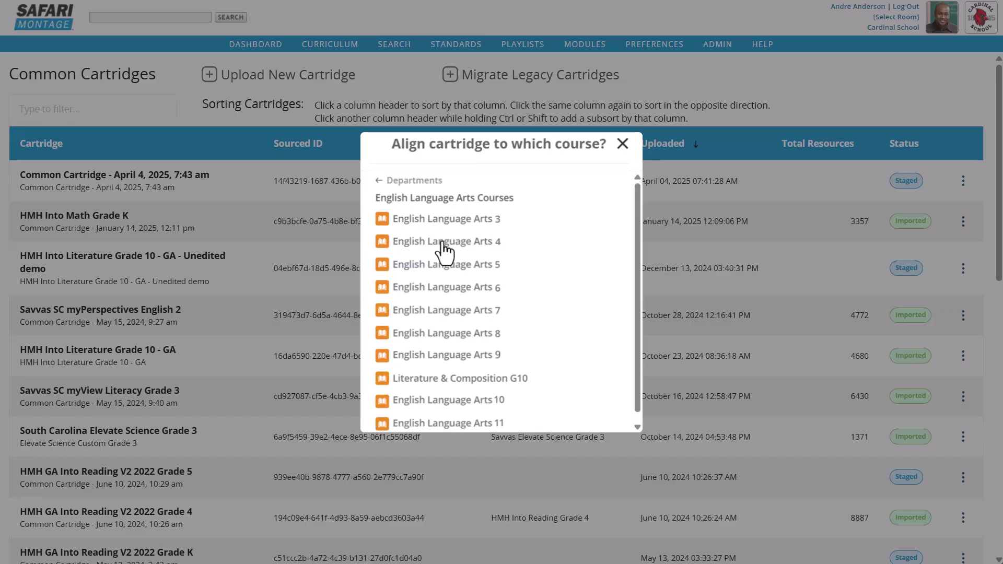
left_click(526, 385)
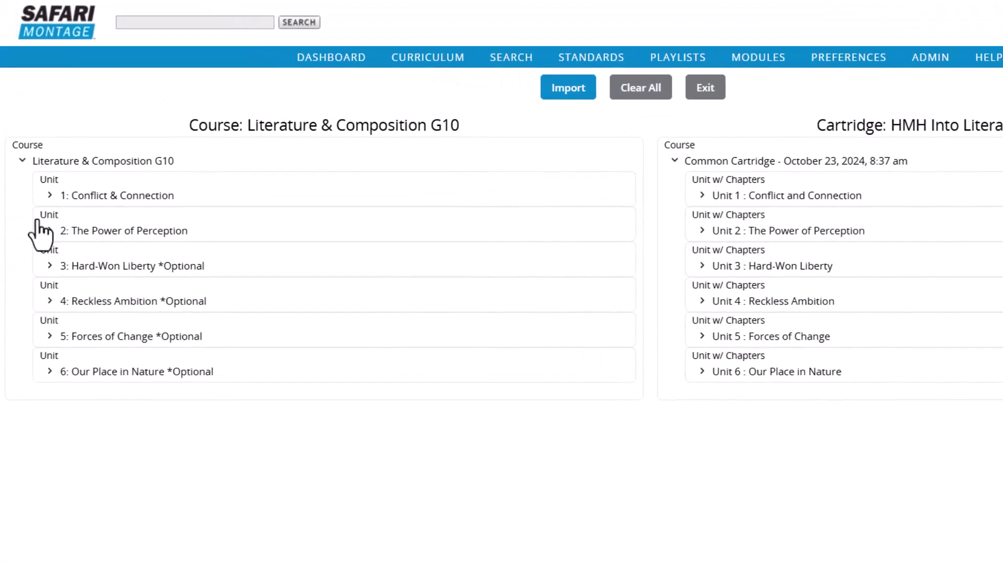
Match the course's Unit 1 chapter 2. Without Title with the cartridge's Lesson 4: Without Title in Unit 1, Section 2.
left_click(49, 195)
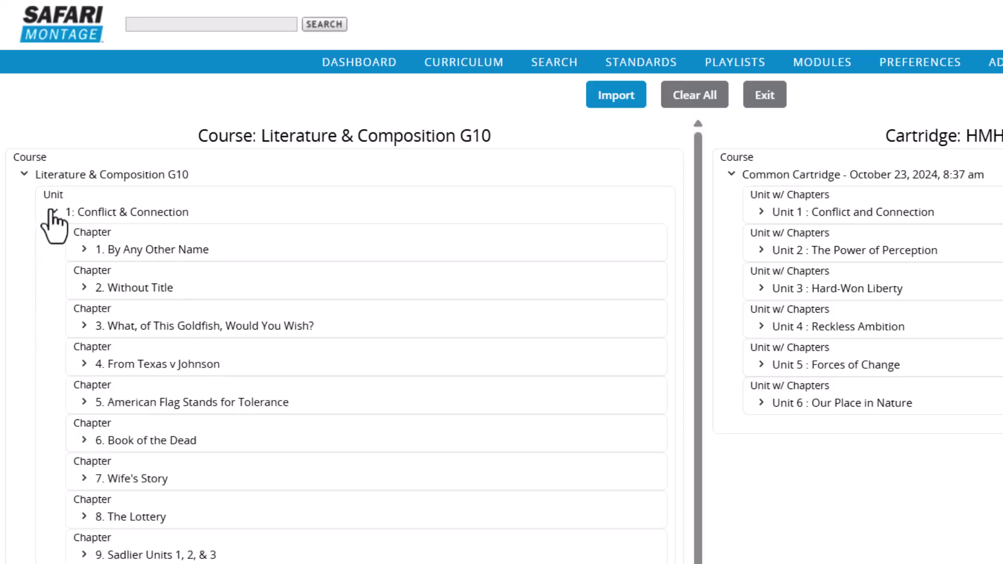
left_click(125, 295)
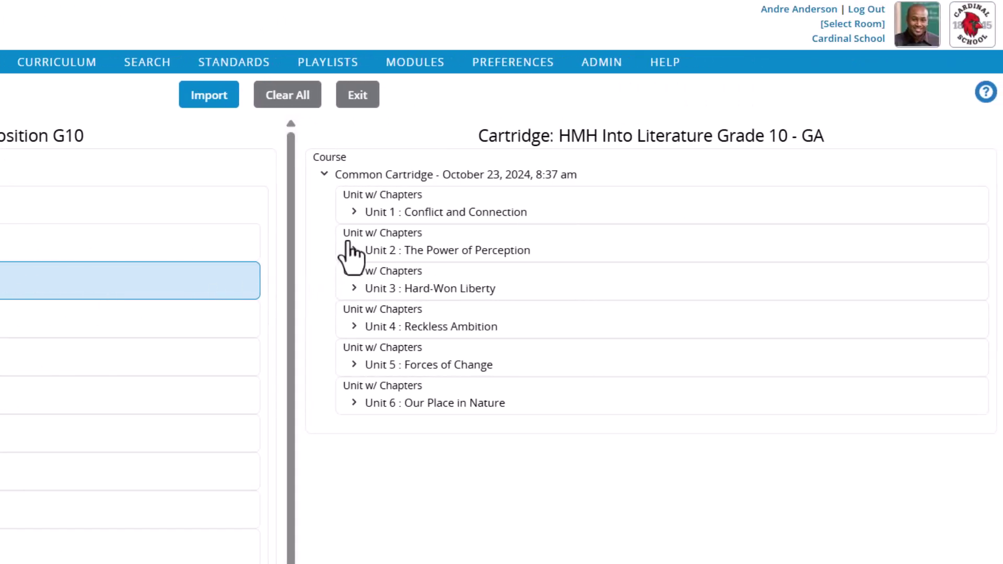
left_click(354, 212)
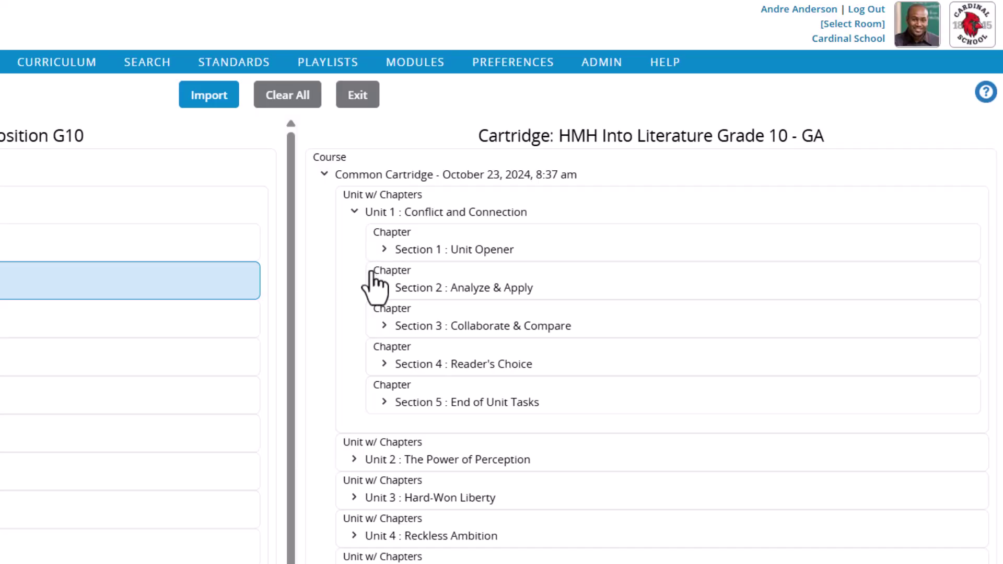
left_click(384, 288)
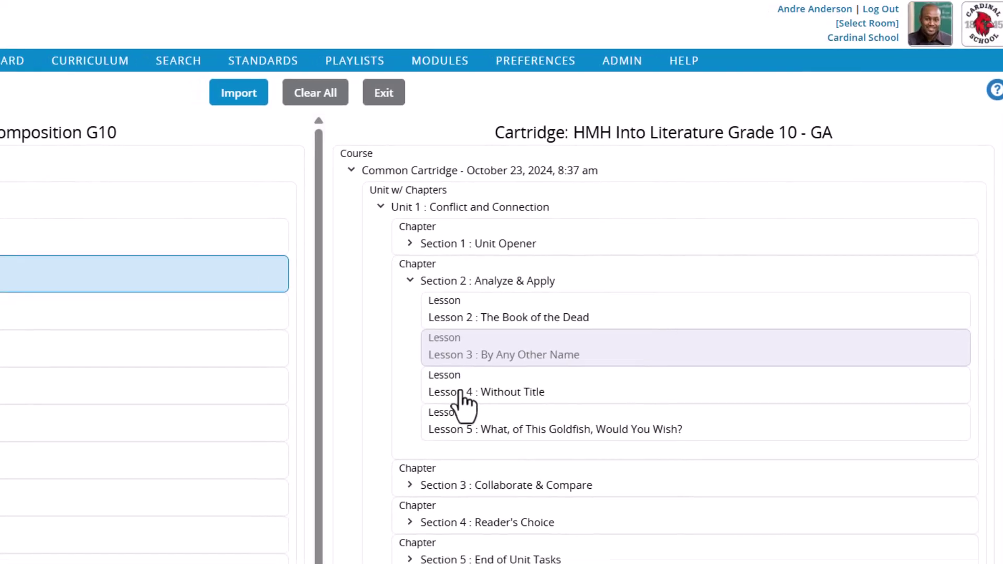
left_click(462, 397)
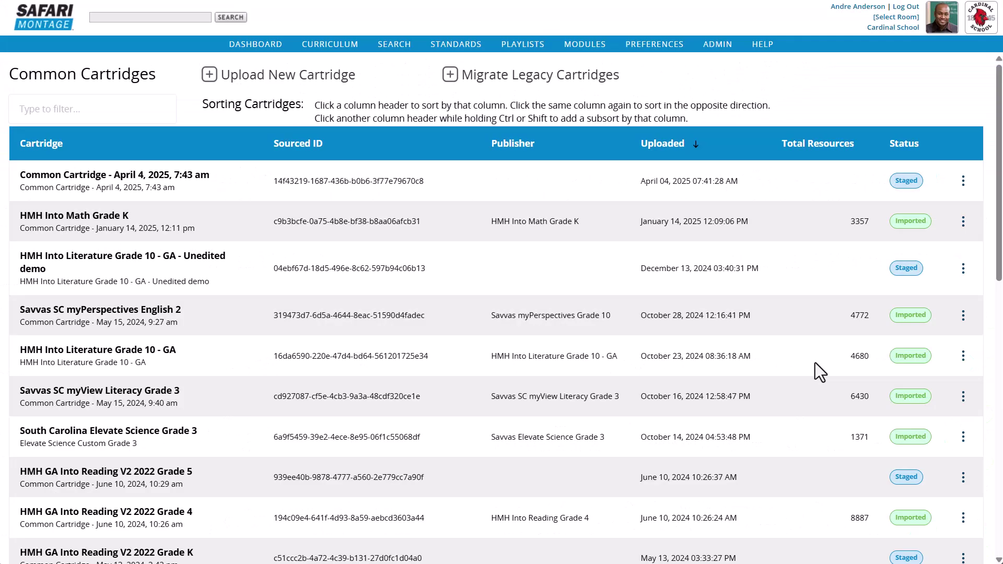
Edit the HMH Into Literature Grade 10 - GA cartridge, changing Reading under Unit 1, Section 2, Lesson 2: The Book of the Dead to Lesson Playlist.
left_click(963, 357)
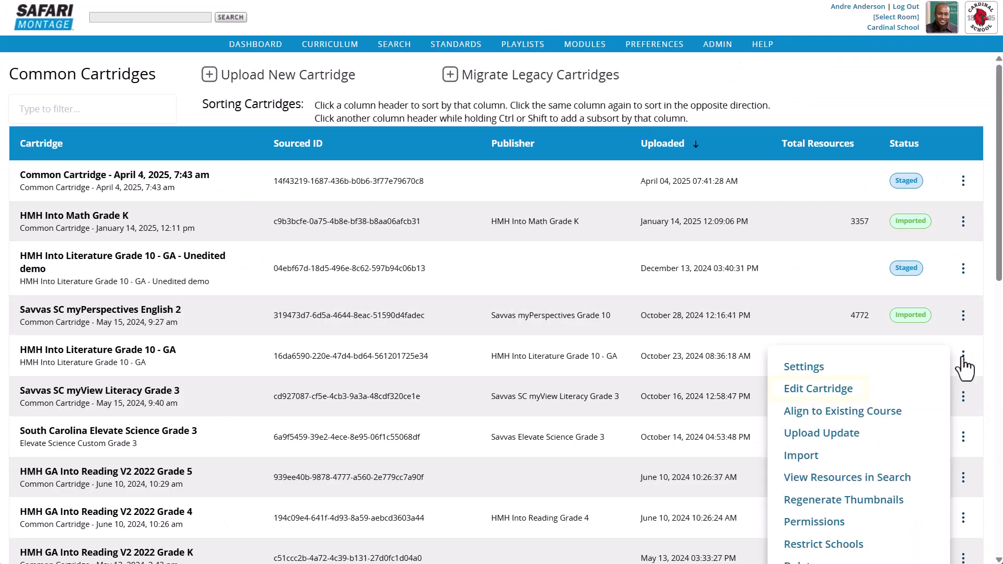
left_click(856, 393)
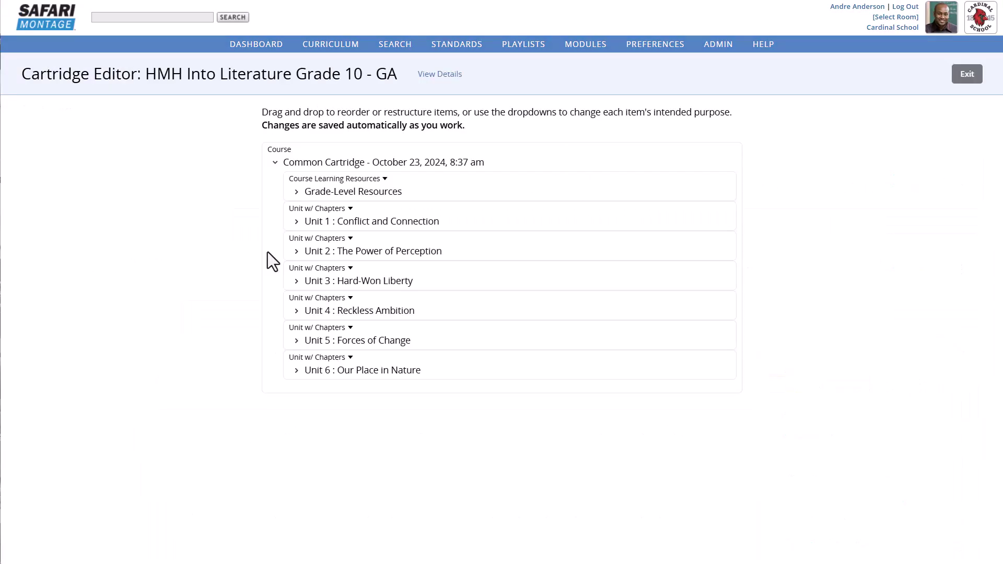
left_click(293, 222)
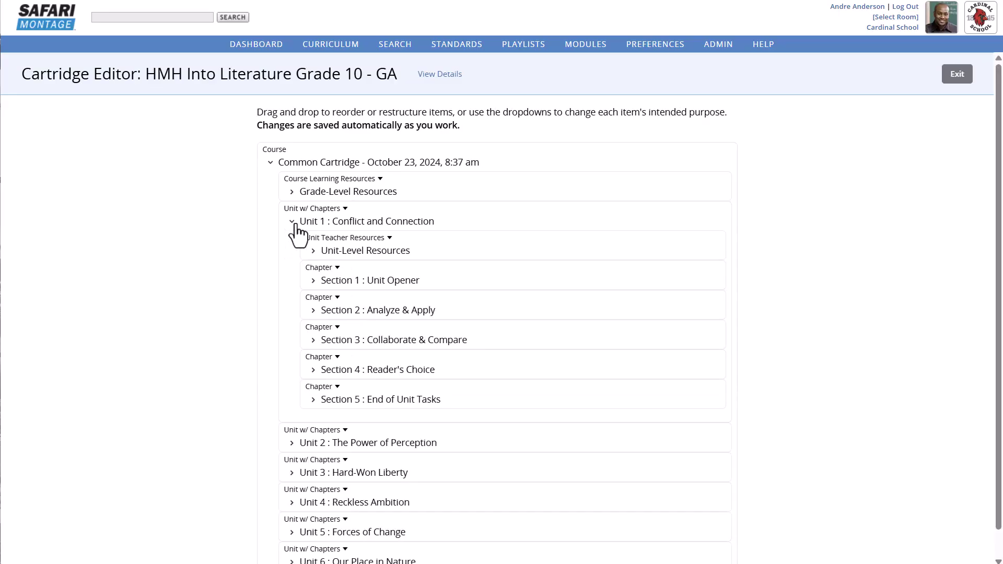
left_click(313, 310)
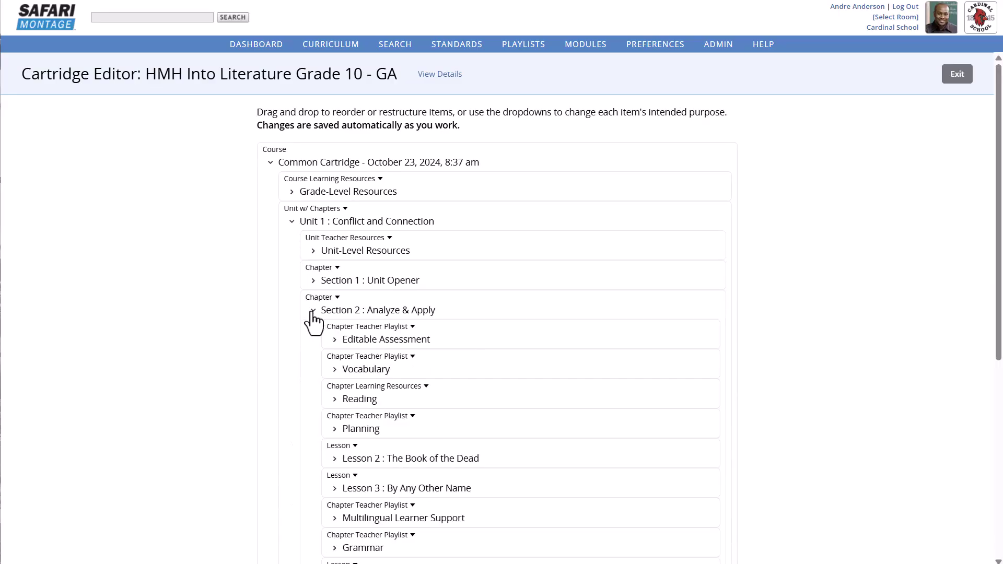
left_click(334, 459)
left_click(371, 474)
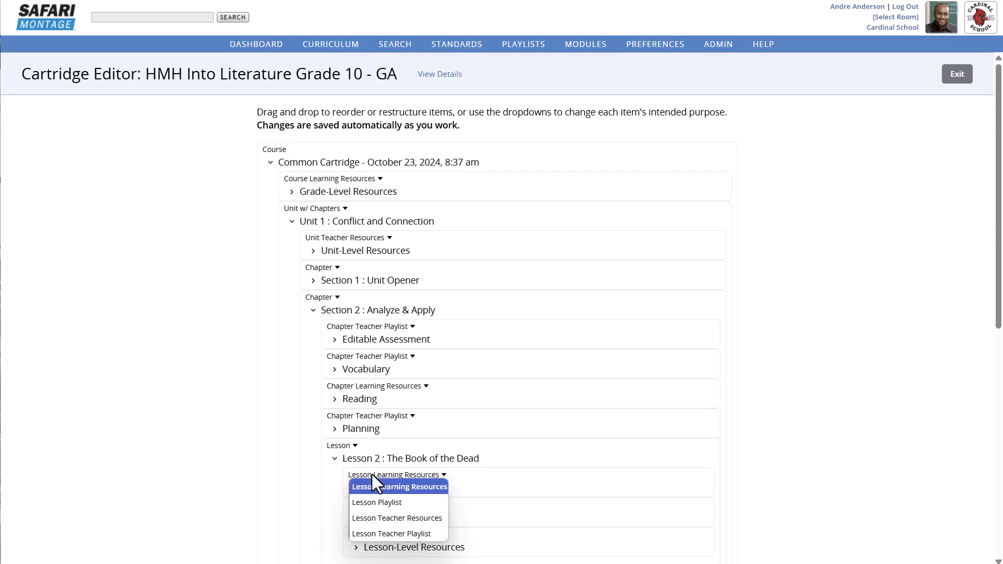
left_click(379, 501)
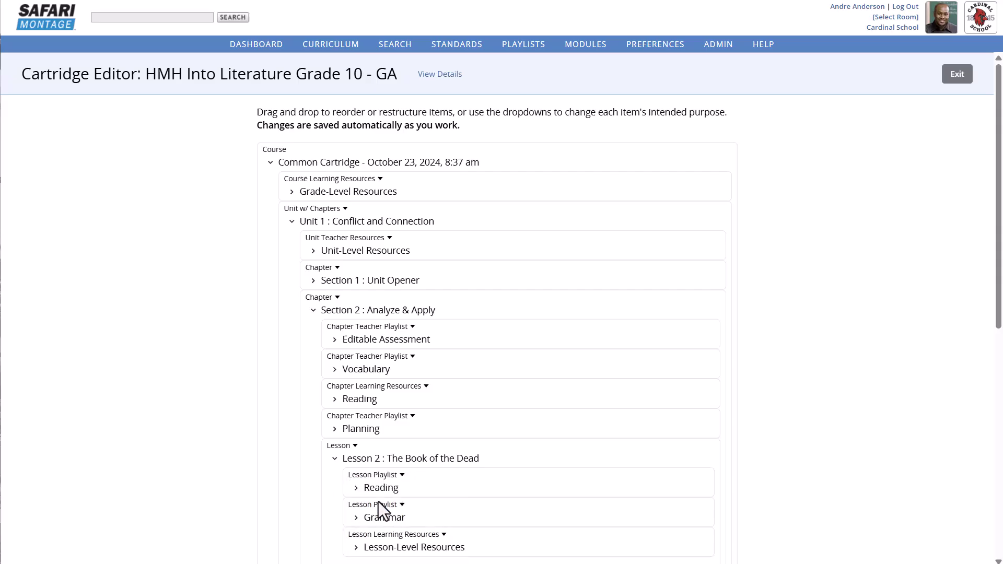
Move Lesson 2: The Book of the Dead to the top of Section 2: Analyze & Apply in Unit 1.
left_click(336, 459)
left_click_drag(369, 454, 363, 335)
Try to shorten the title of Section 2's Editable Assessment chapter teacher playlist to Assessment.
left_click(377, 370)
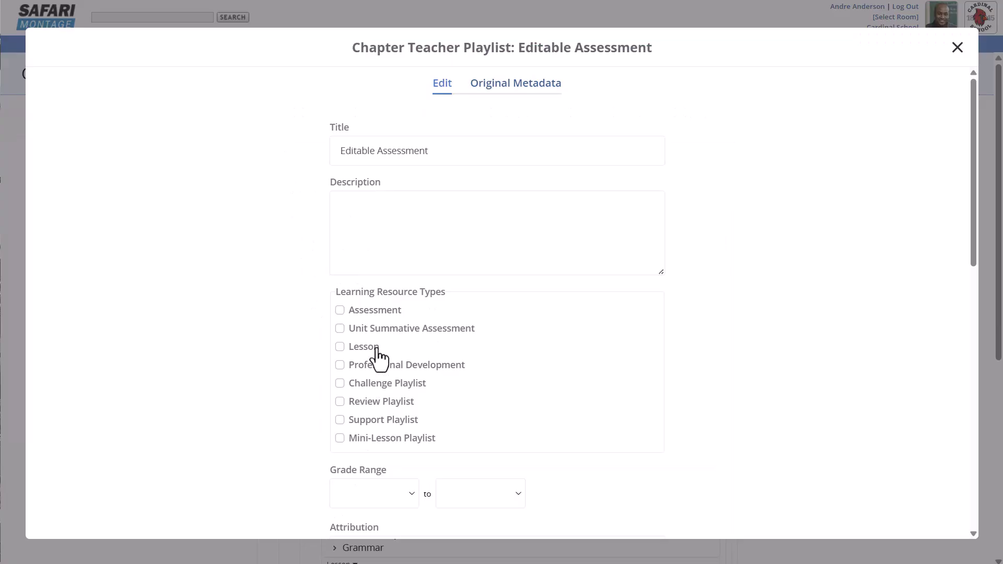
double_click(370, 151)
key("BackSpace")
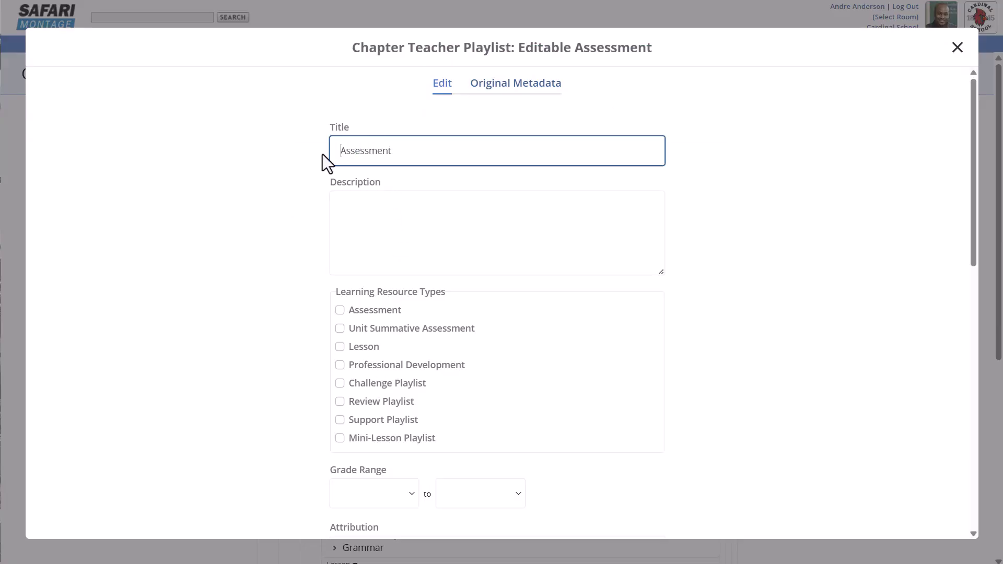
key("Escape")
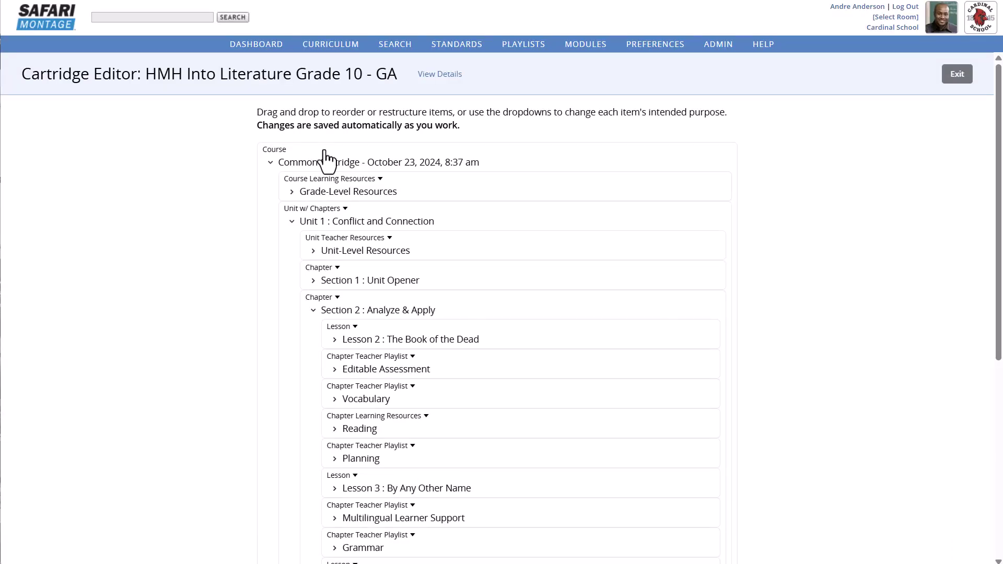
Review the HMH Into Literature Grade 10 - GA cartridge details, covering the original metadata summary and the standards summary.
left_click(425, 79)
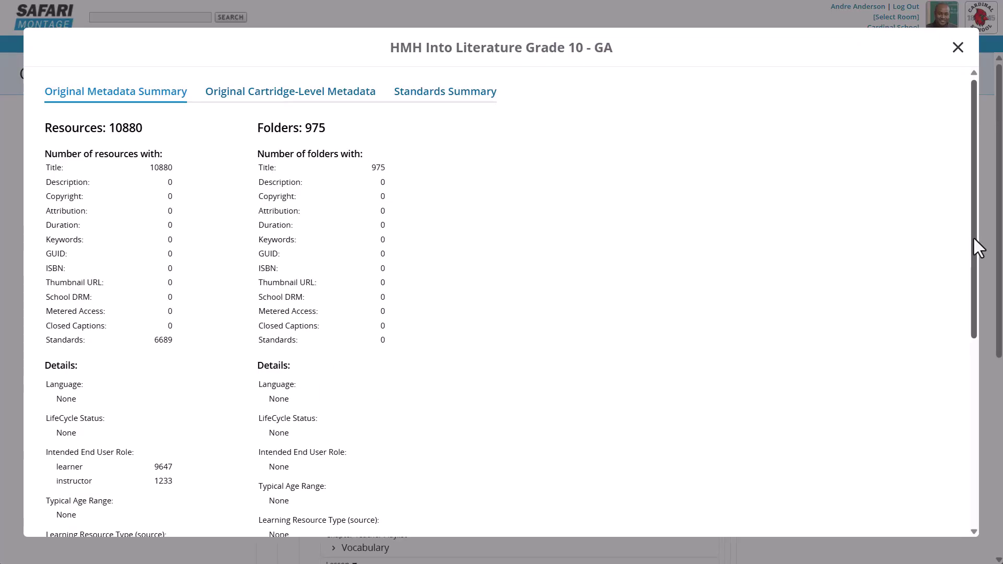
left_click_drag(973, 236, 971, 202)
left_click(499, 105)
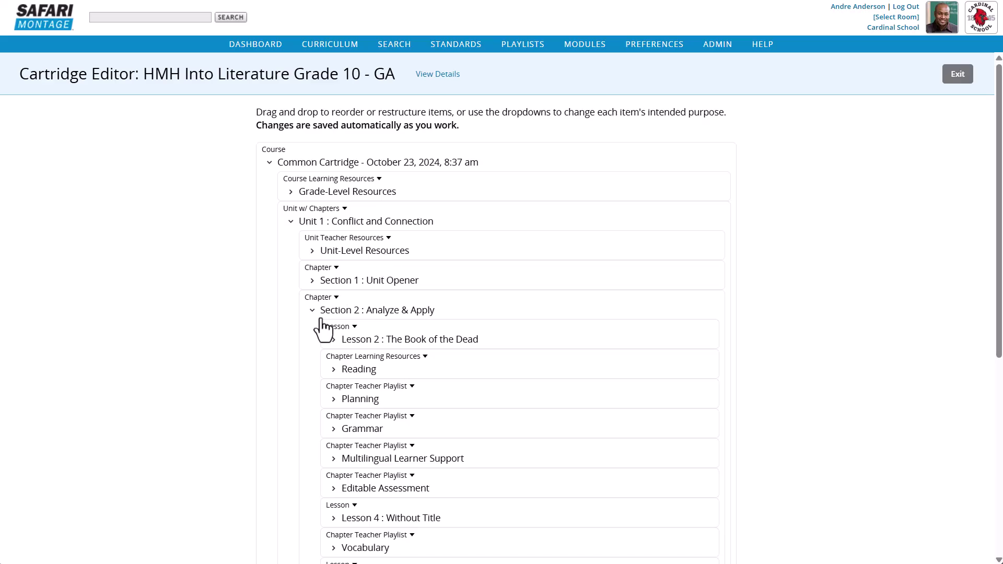
Examine the resources in the Reading playlist of Unit 1, Section 2, Lesson 2: The Book of the Dead.
left_click(333, 339)
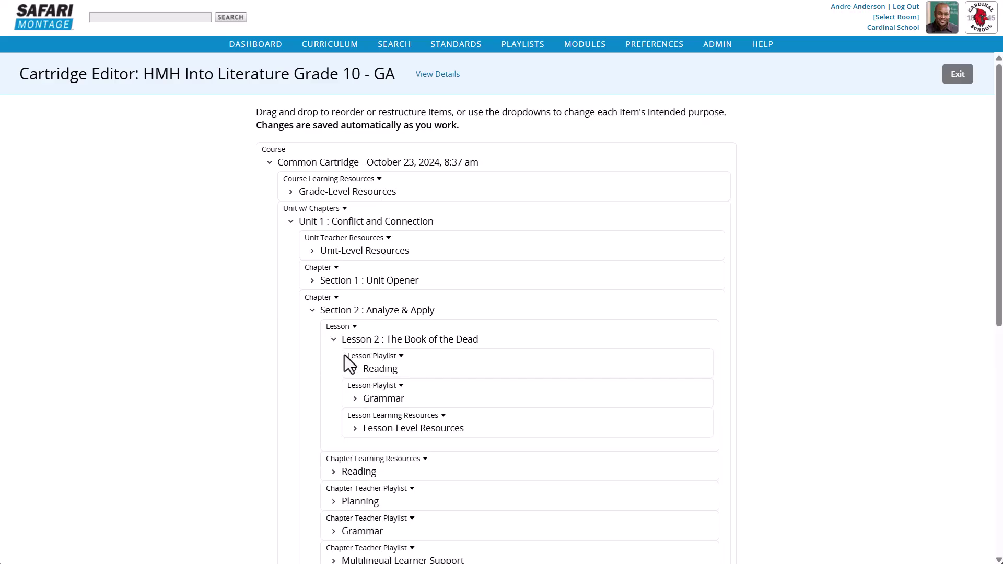
left_click(355, 370)
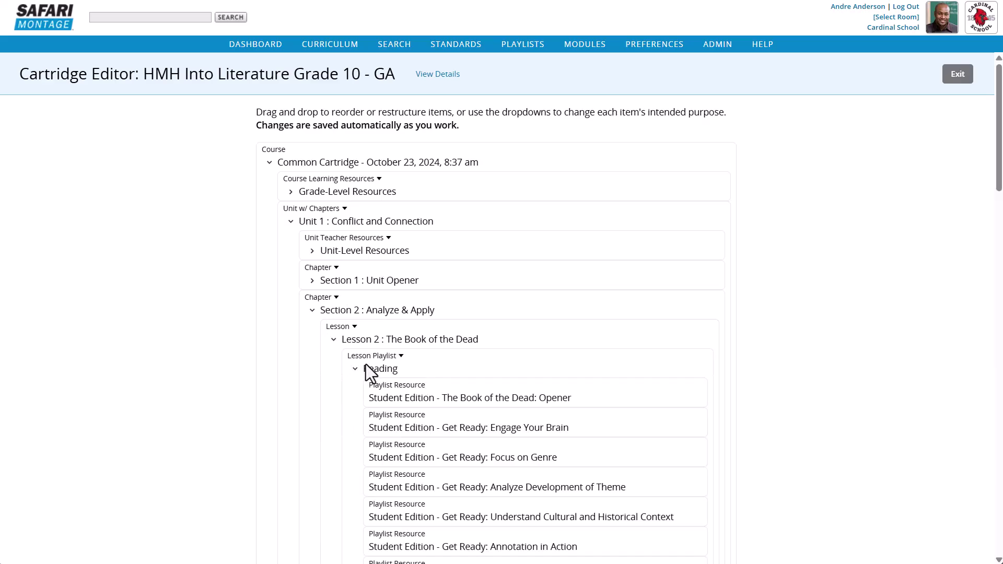
scroll(365, 364, "down", 5)
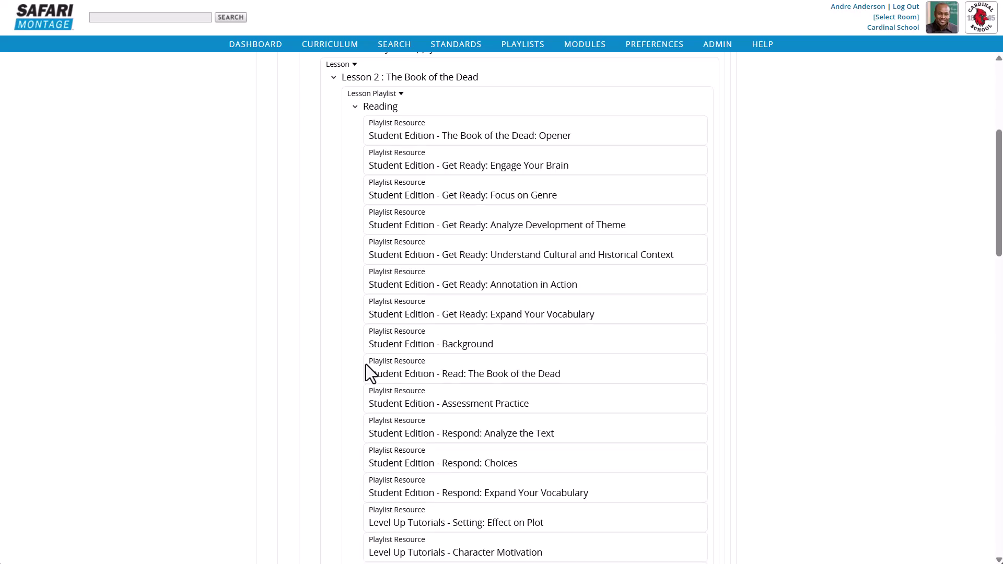
scroll(366, 364, "down", 2)
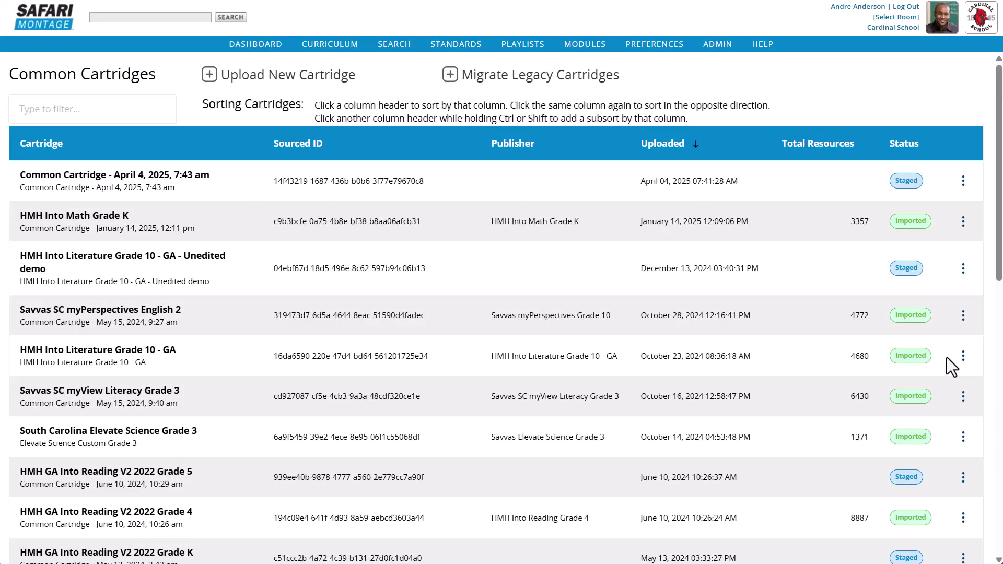
Upload an updated cartridge file for the HMH Into Literature Grade 10 - GA common cartridge.
left_click(964, 357)
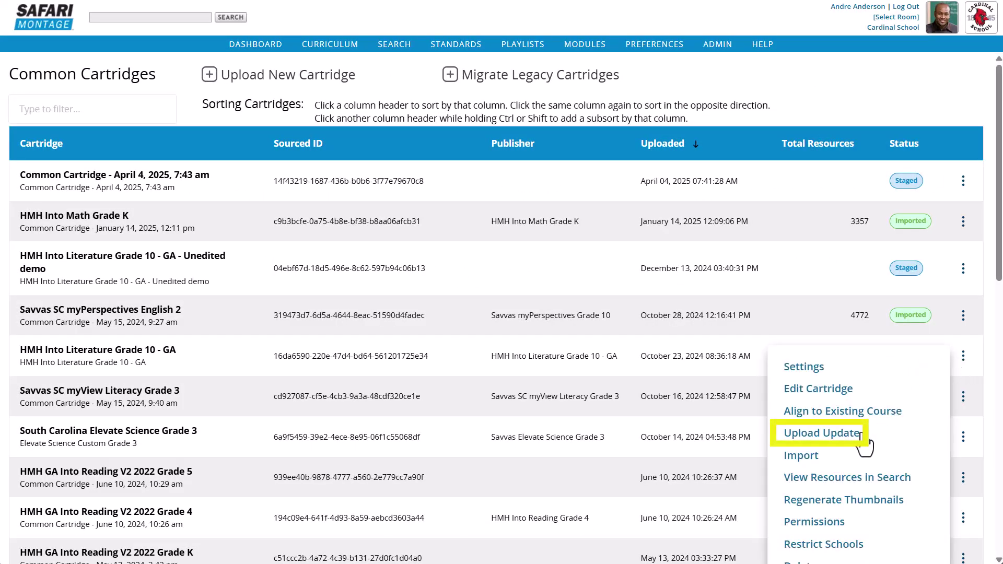
left_click(822, 433)
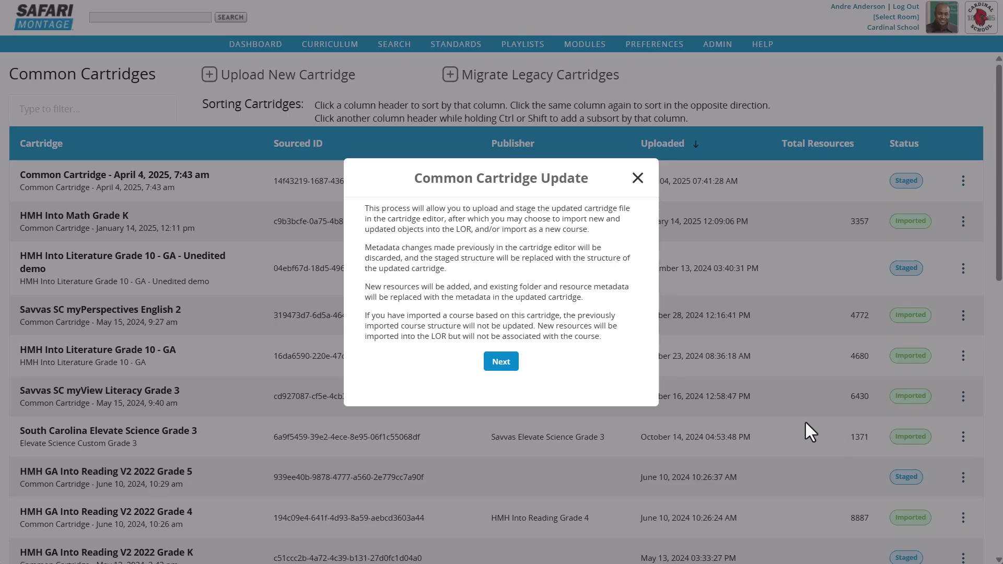
left_click(496, 364)
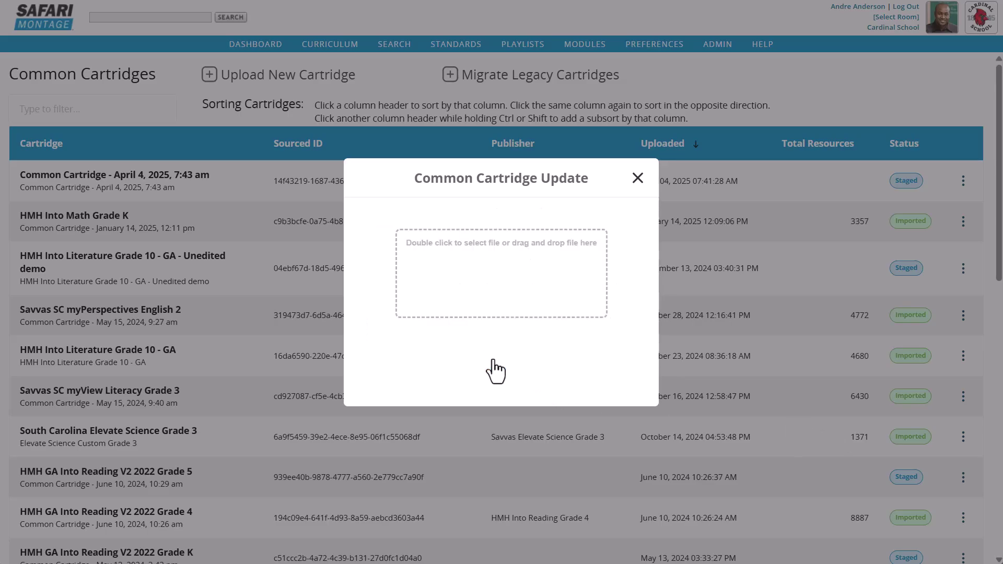
left_click_drag(979, 309, 548, 287)
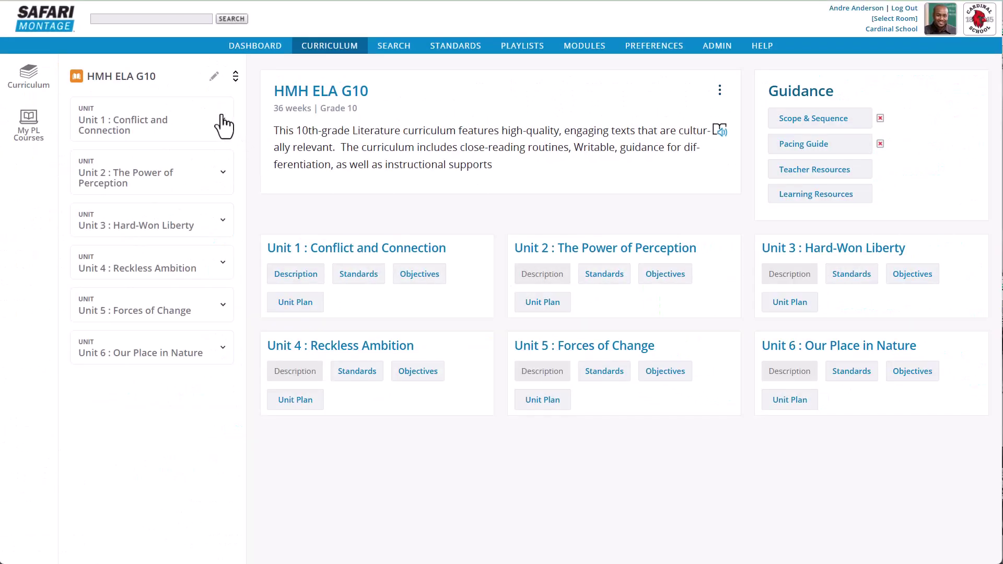
In the HMH ELA G10 course, open Lesson 3: By Any Other Name under Unit 1, Section 2: Analyze & Apply.
left_click(224, 125)
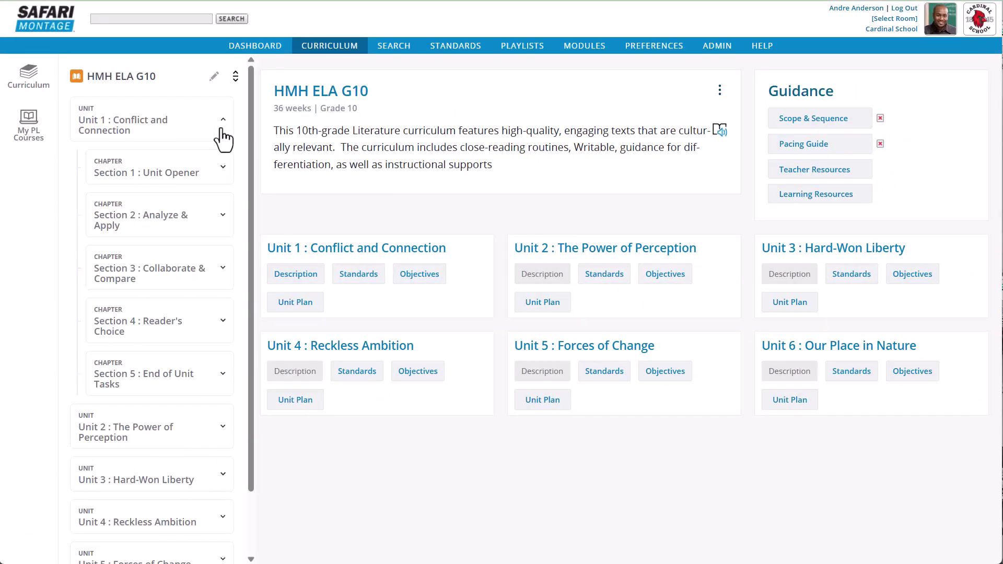
left_click(224, 220)
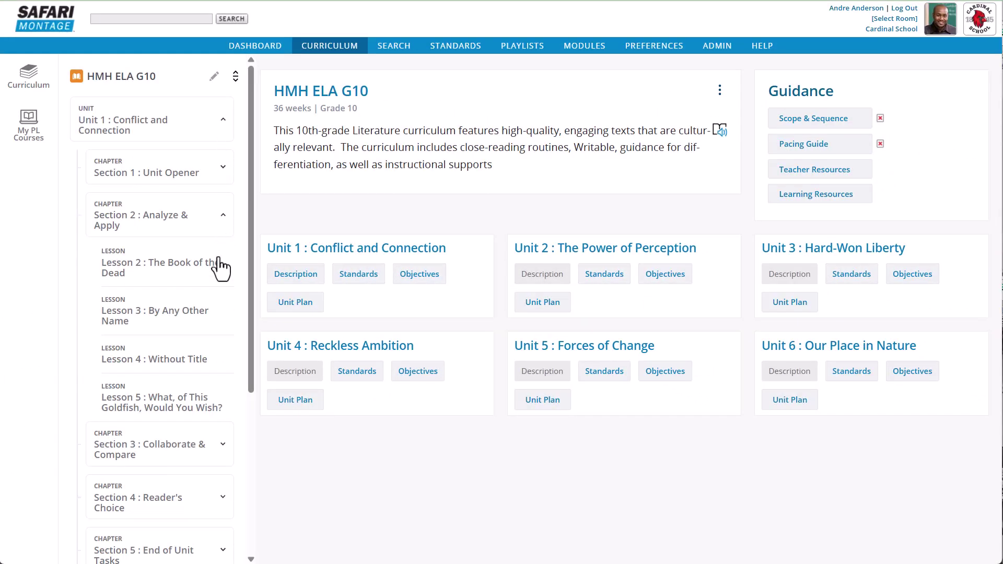
left_click(200, 315)
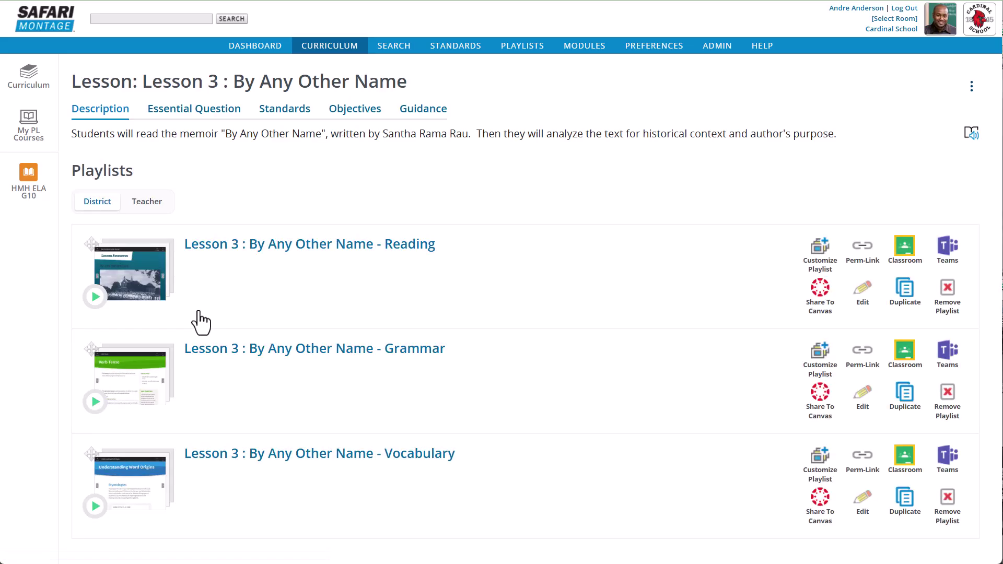
From the lesson-level Learning Resources, add Student Edition - By Any Other Name: Opener to the Lesson 3 Reading district playlist.
left_click(419, 114)
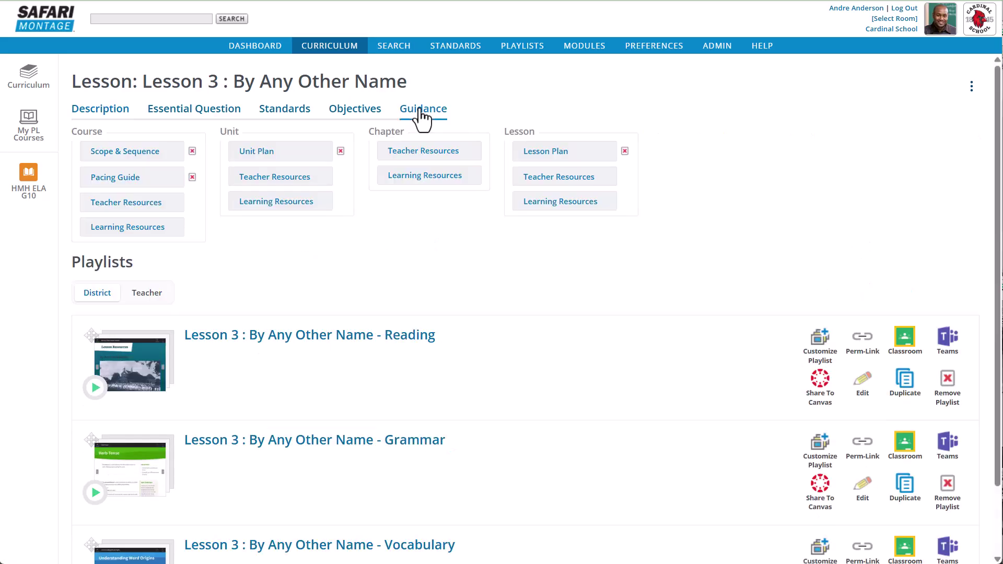
left_click(527, 205)
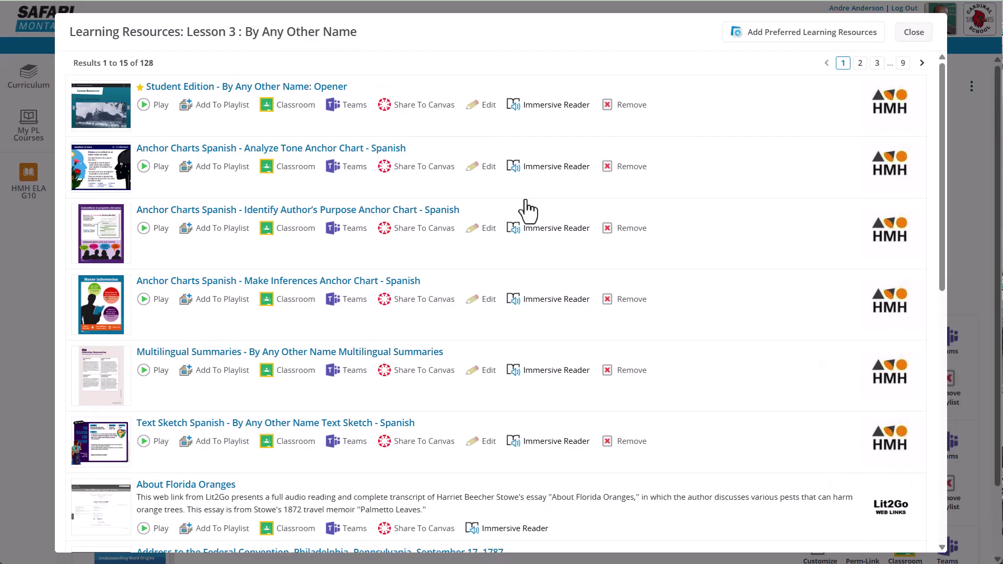
left_click(239, 108)
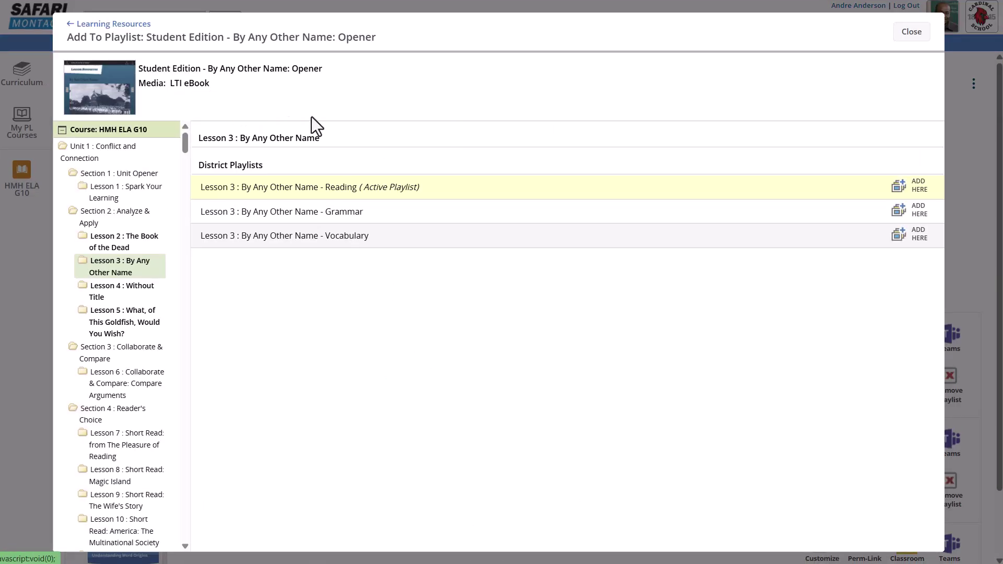
left_click(899, 187)
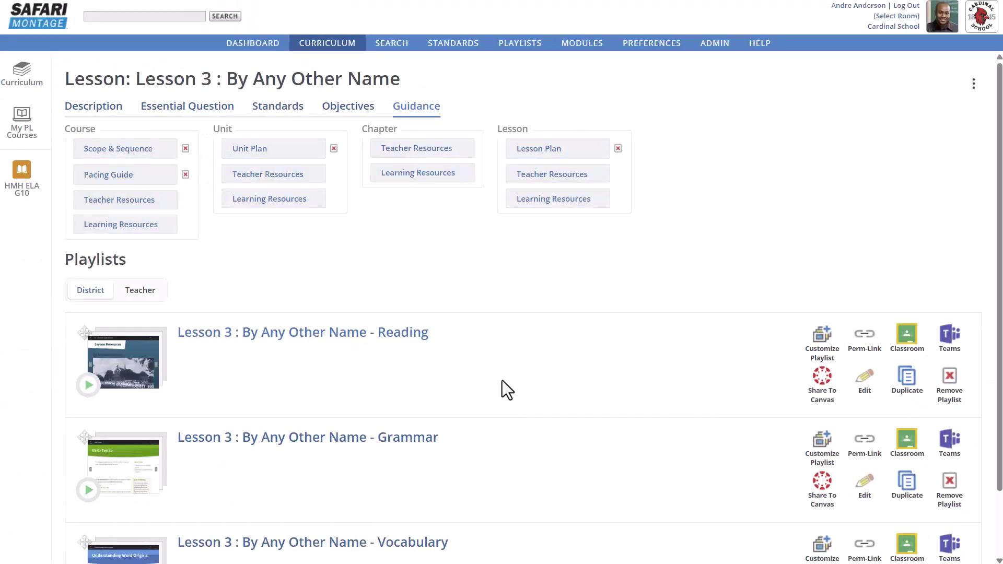
Open the Lesson 3: By Any Other Name - Reading playlist and advance to its next resource.
left_click(394, 330)
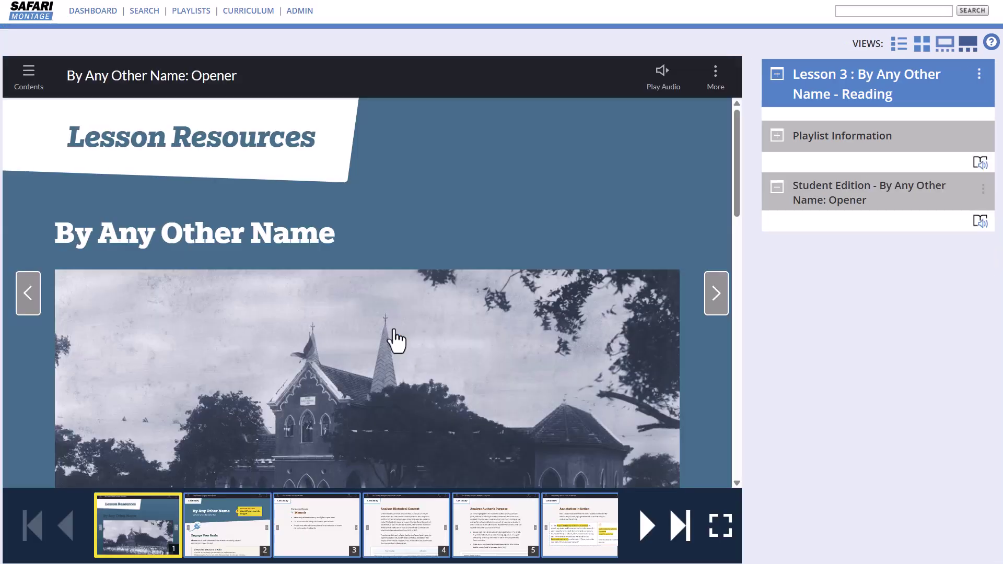
left_click(726, 306)
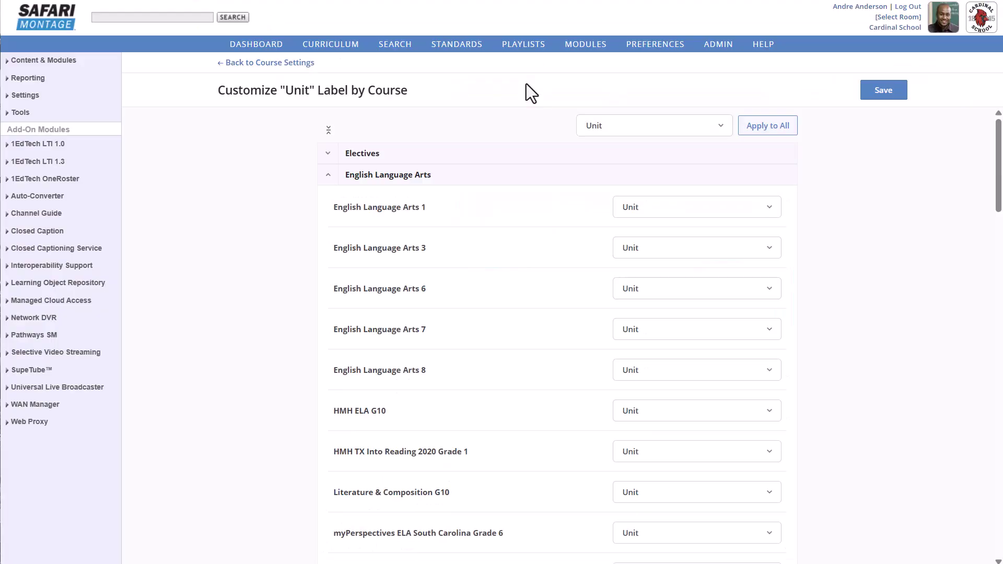
Check the available Unit label options for the English Language Arts 1 course.
left_click(764, 209)
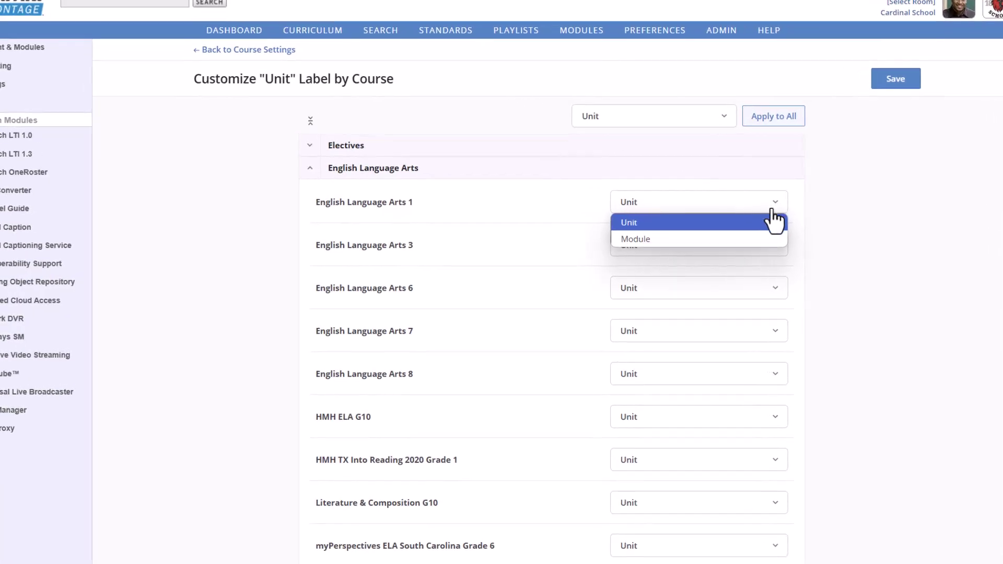
left_click(829, 227)
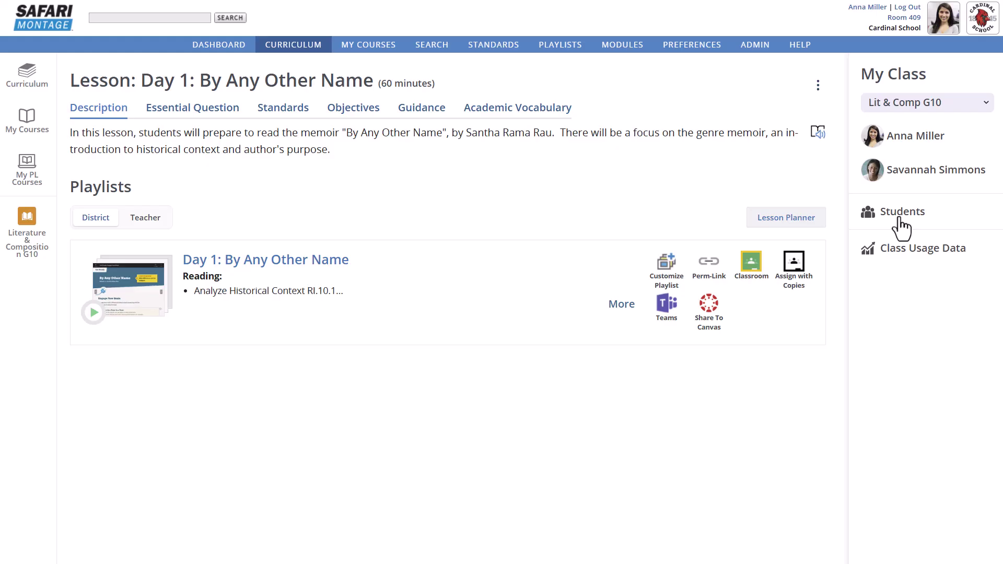
Open the student list of the Lit & Comp G10 class.
left_click(899, 219)
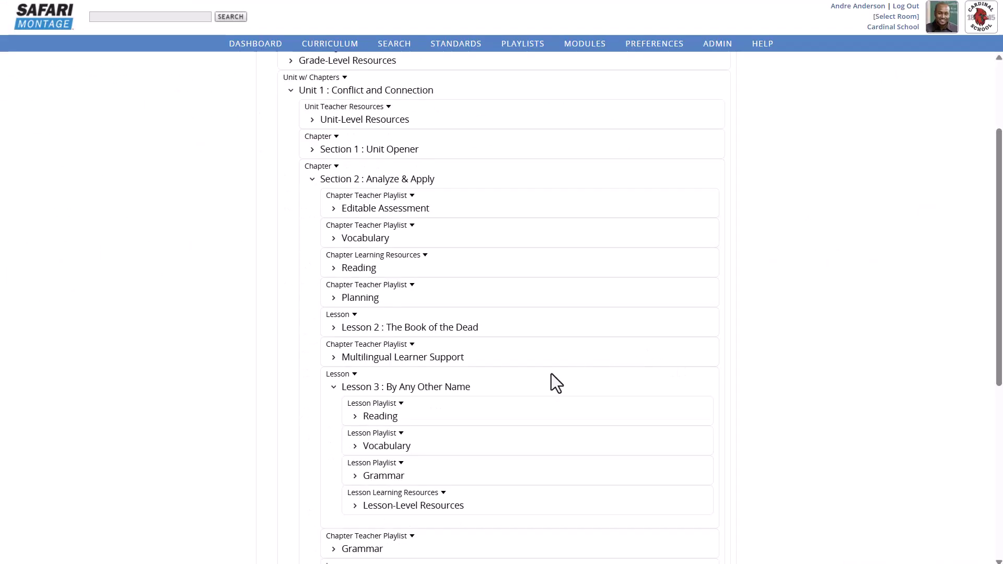
In the cartridge editor, review the details and target standards of Lesson 3: By Any Other Name in Unit 1, Section 2.
left_click(463, 389)
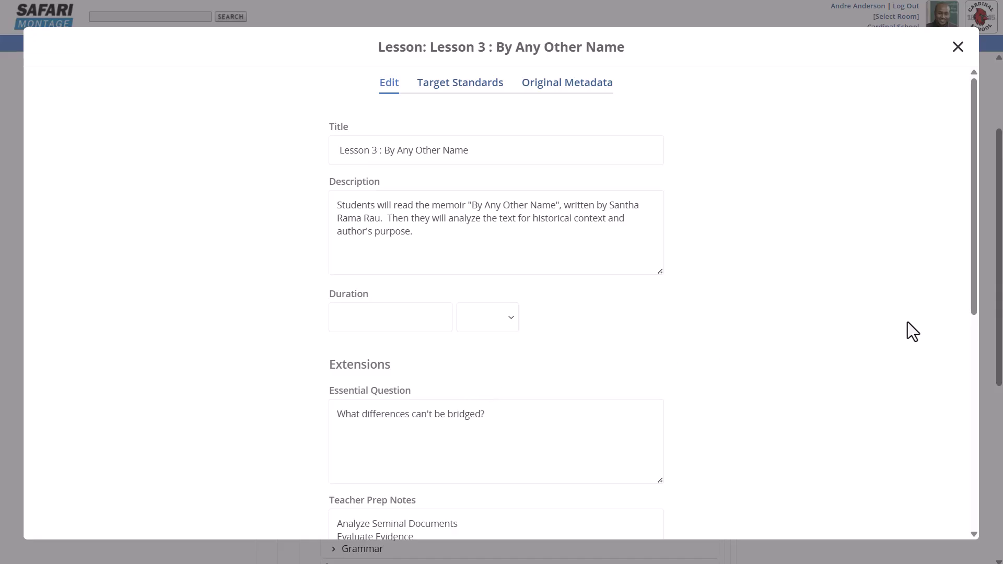
mouse_move(974, 307)
left_mouse_down()
mouse_move(974, 537)
mouse_move(979, 297)
left_mouse_up()
left_click(473, 91)
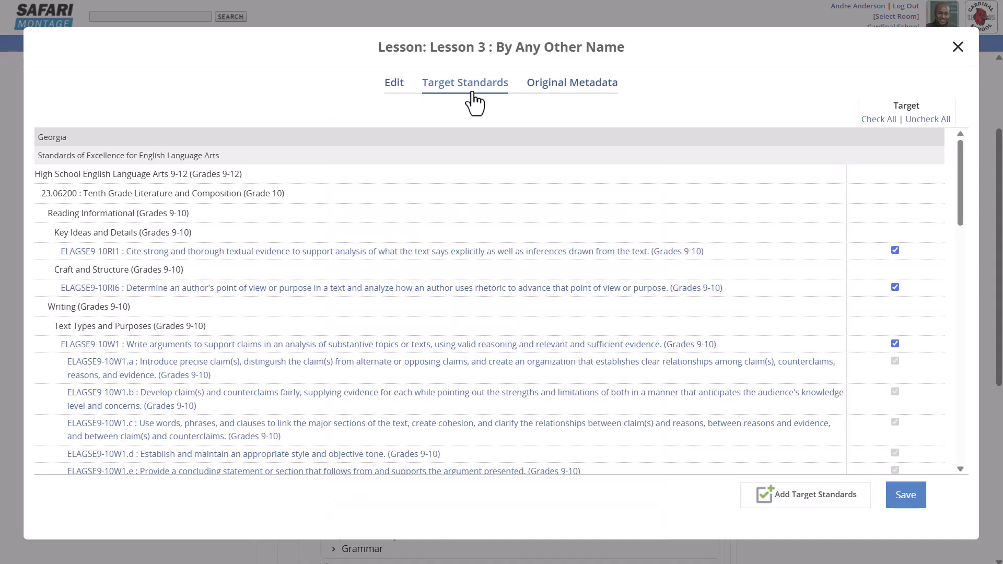